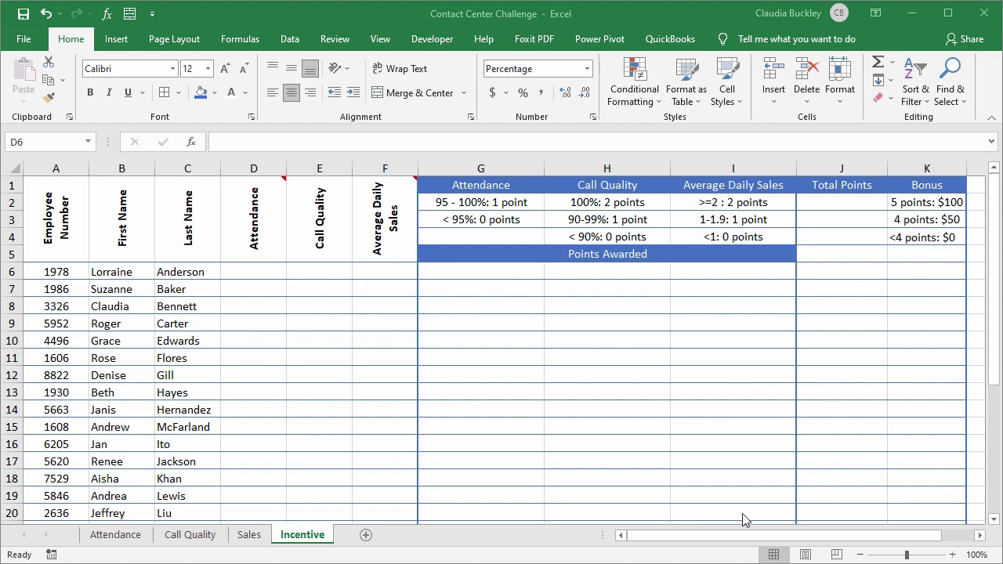
Step: Start D6's VLOOKUP on employee number A6 against the absolute Attendance!$A$4:$AF$30 table
{"action": "left_click", "coordinate": [232, 277]}
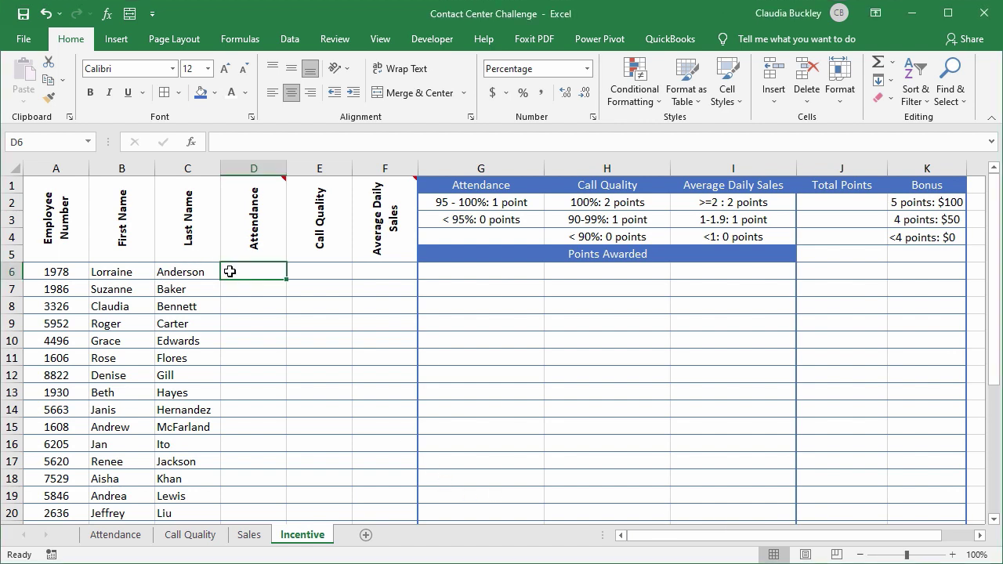
{"action": "type", "text": "=vl"}
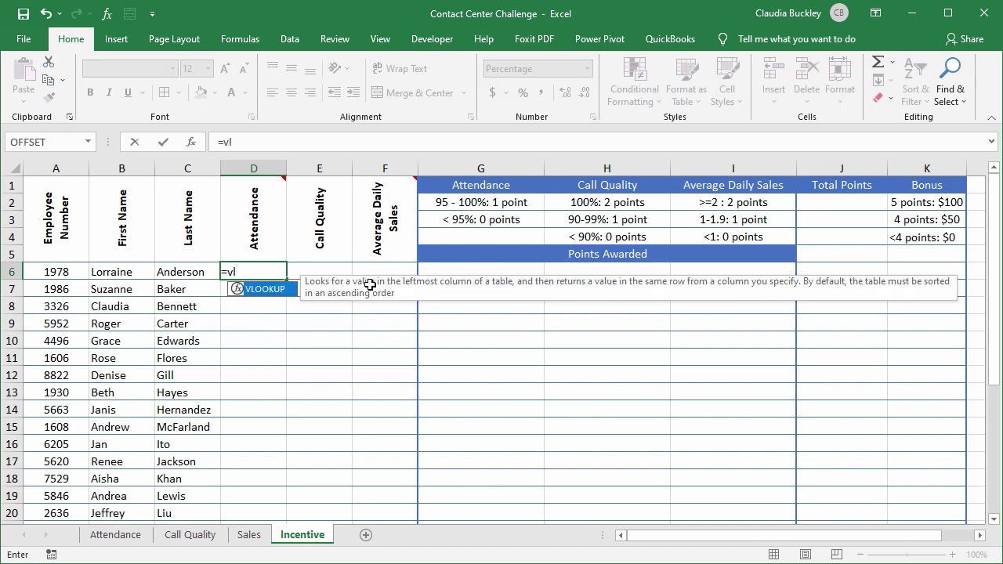
{"action": "key", "text": "Tab"}
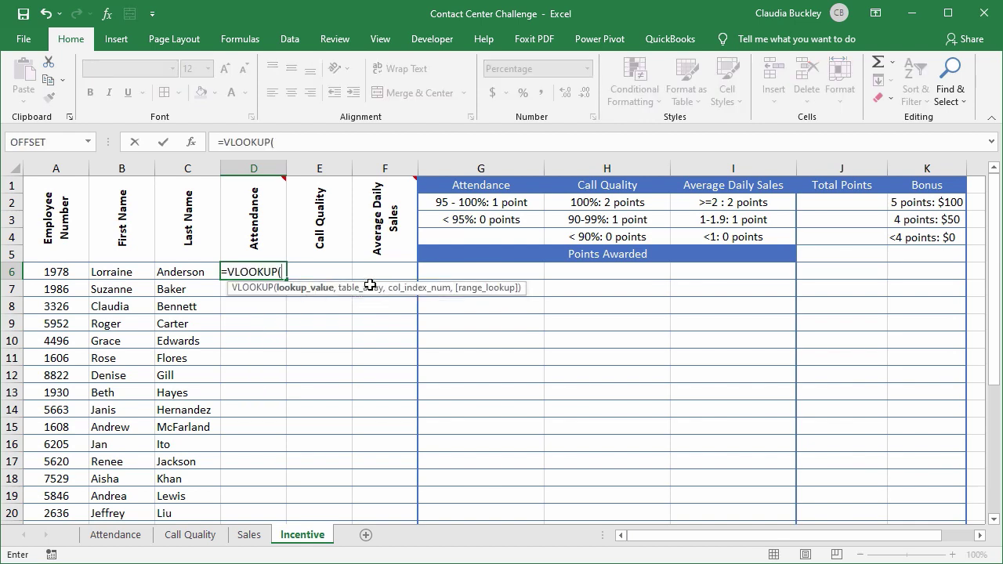
{"action": "left_click", "coordinate": [64, 275]}
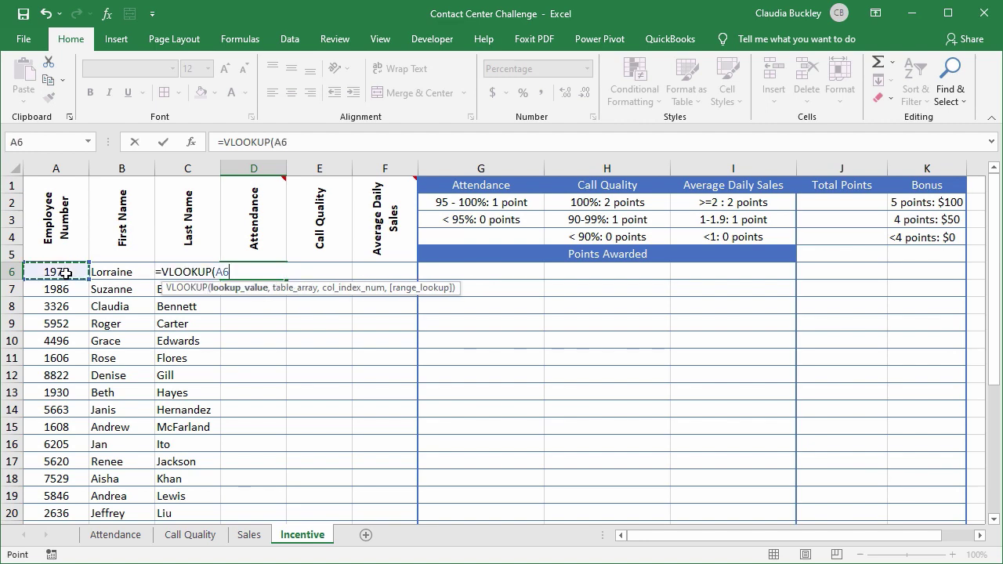
{"action": "type", "text": ","}
{"action": "left_click", "coordinate": [113, 539]}
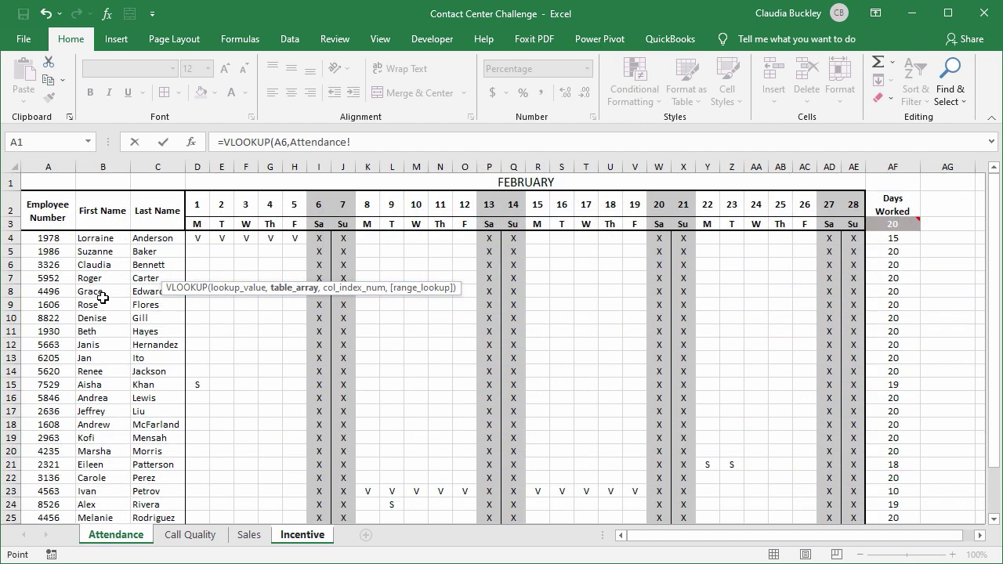
{"action": "left_click_drag", "start_coordinate": [47, 239], "coordinate": [893, 504]}
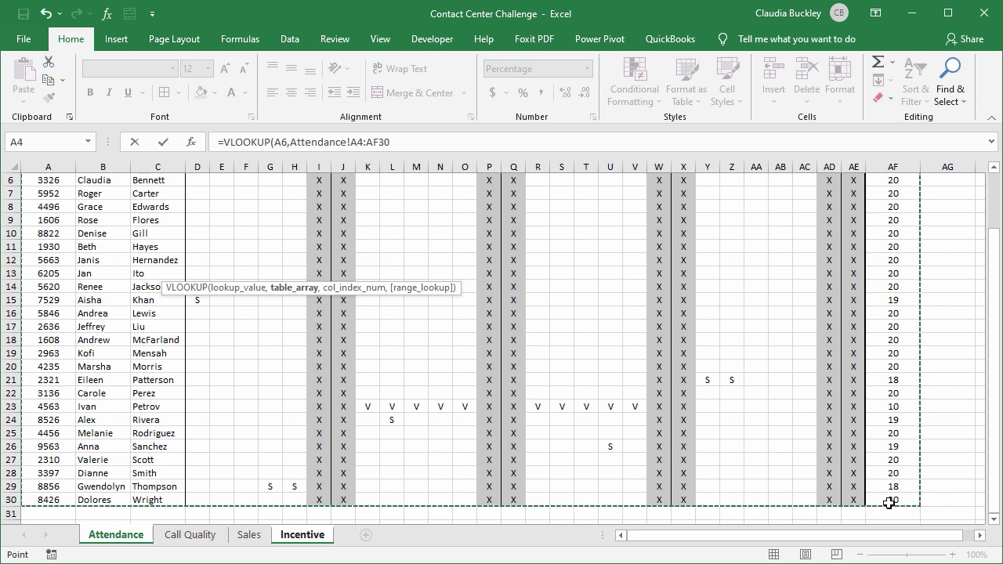
{"action": "key", "text": "F4"}
Step: Finish D6's lookup with column 32 and FALSE, returning Days Worked (1500%)
{"action": "type", "text": ","}
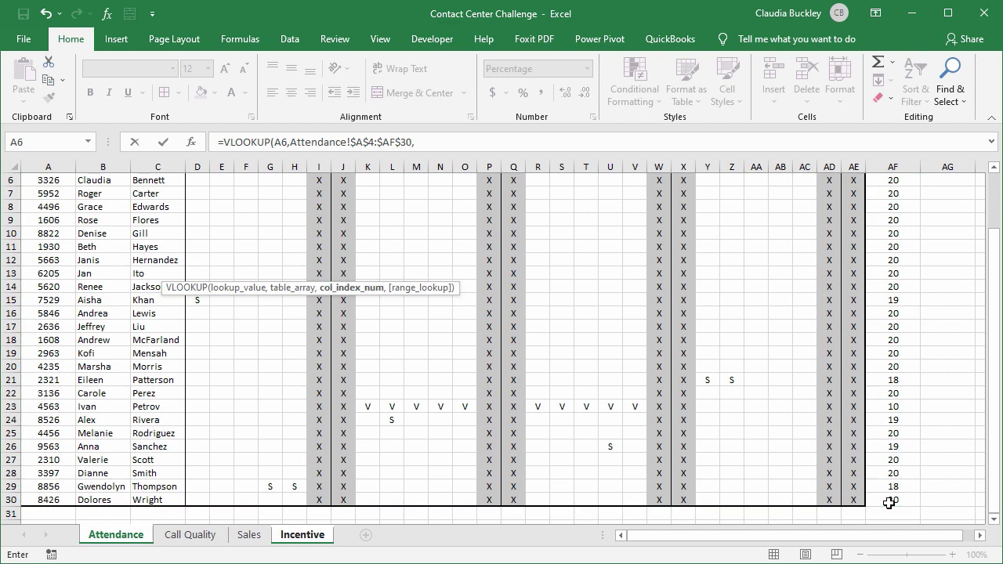
{"action": "scroll", "coordinate": [912, 320], "scroll_direction": "up", "scroll_amount": 2}
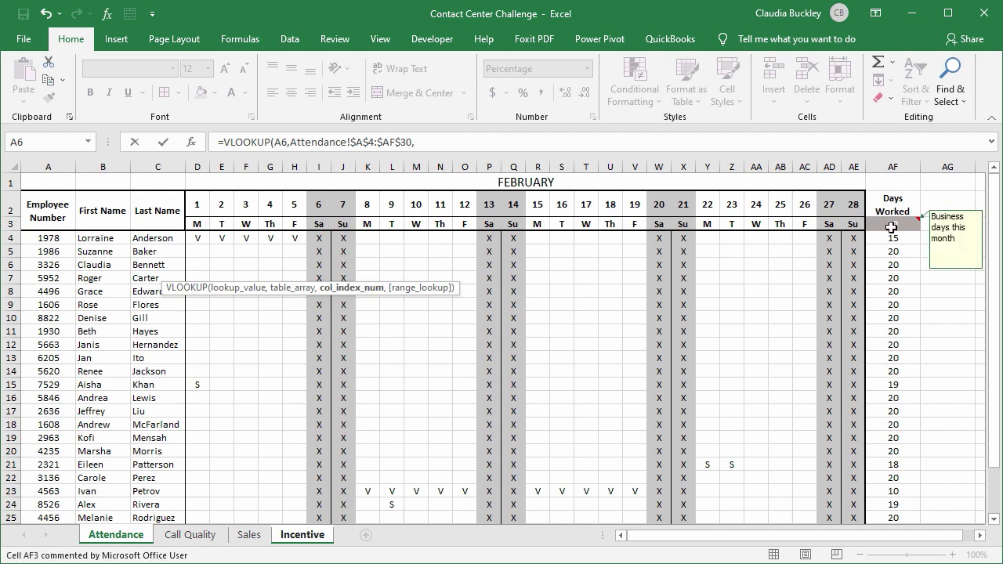
{"action": "left_click", "coordinate": [435, 145]}
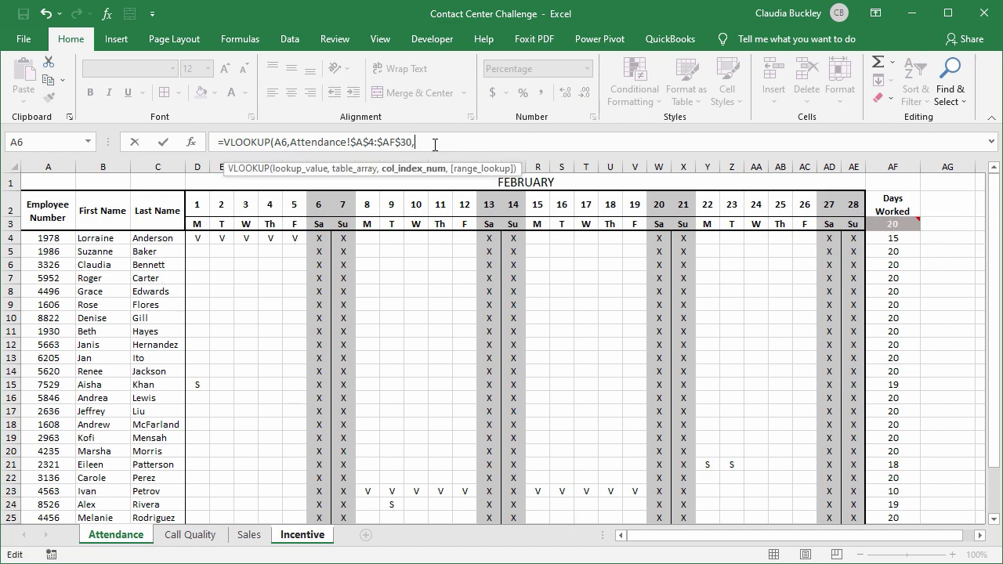
{"action": "type", "text": "32,"}
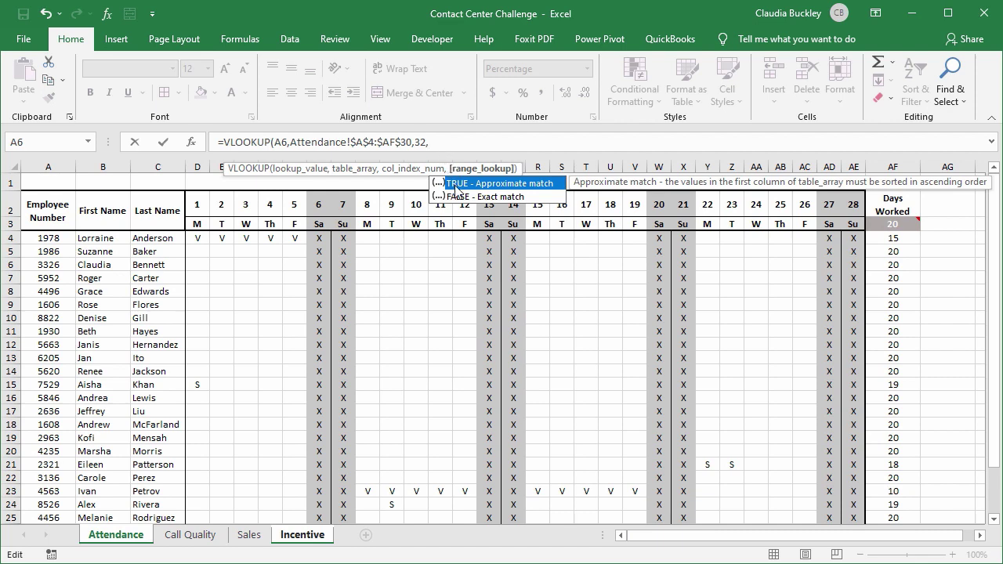
{"action": "type", "text": "false)"}
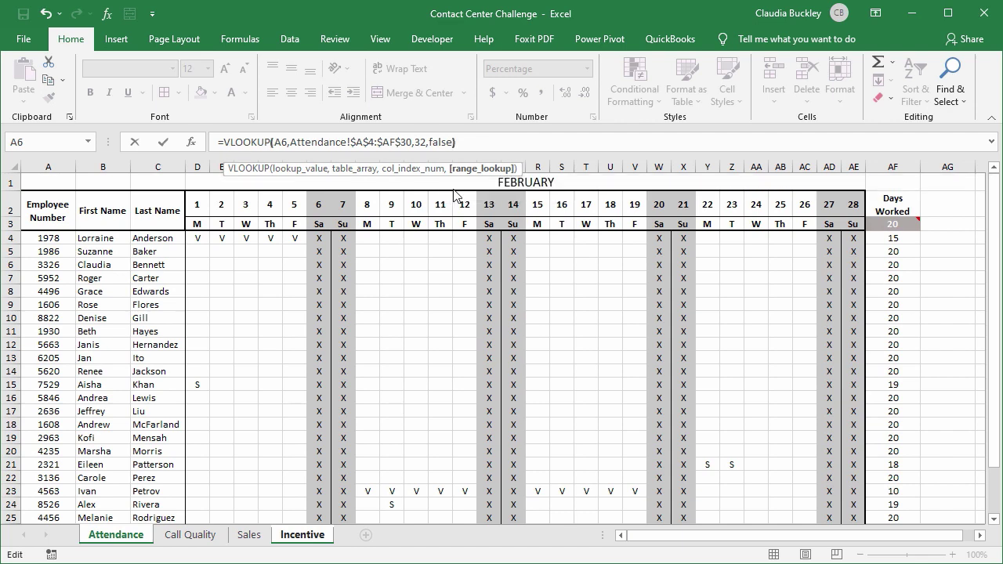
{"action": "key", "text": "Return"}
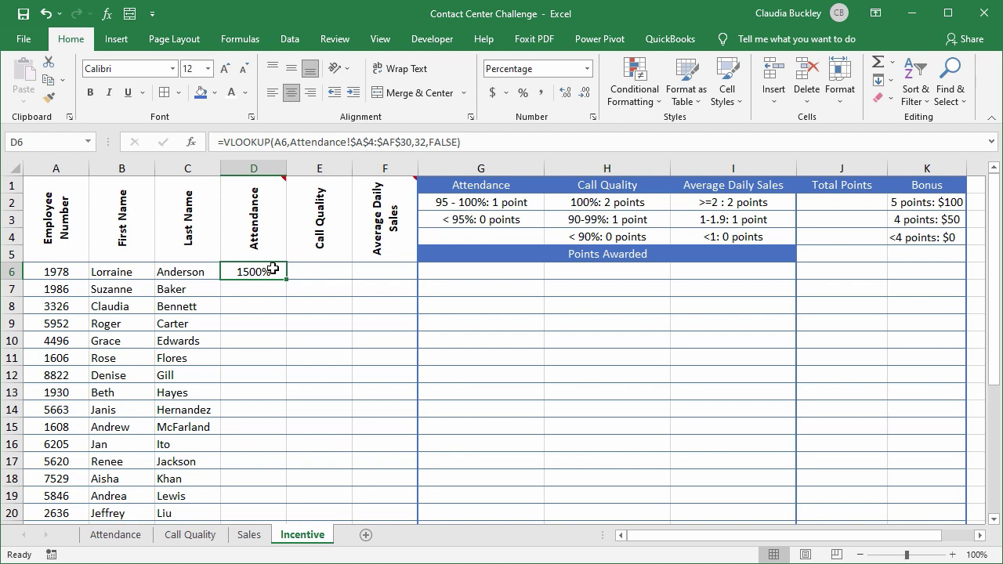
Step: Divide D6's lookup by the absolute Attendance!$AF$3 business days, giving 75%
{"action": "left_click", "coordinate": [465, 137]}
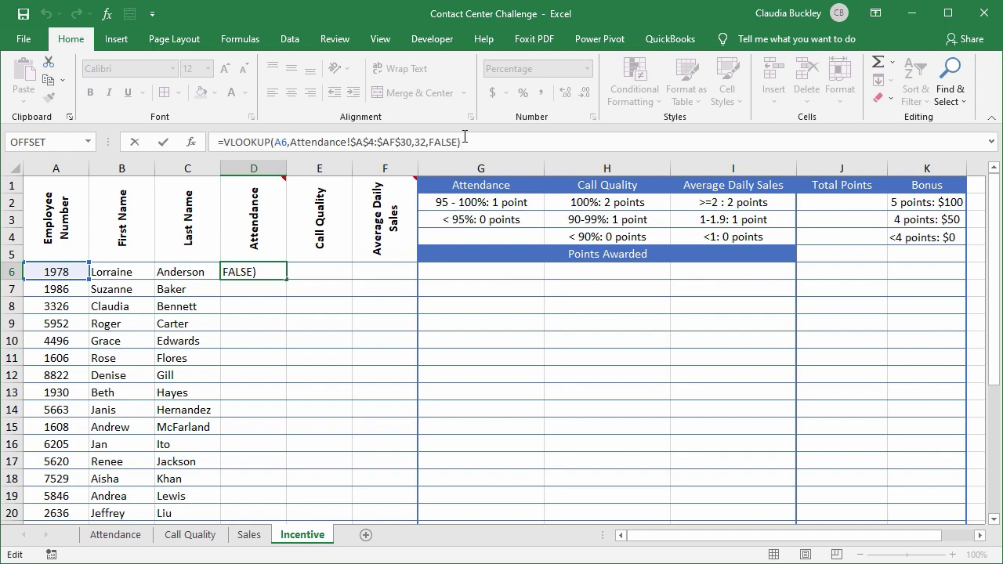
{"action": "type", "text": "/"}
{"action": "left_click", "coordinate": [131, 537]}
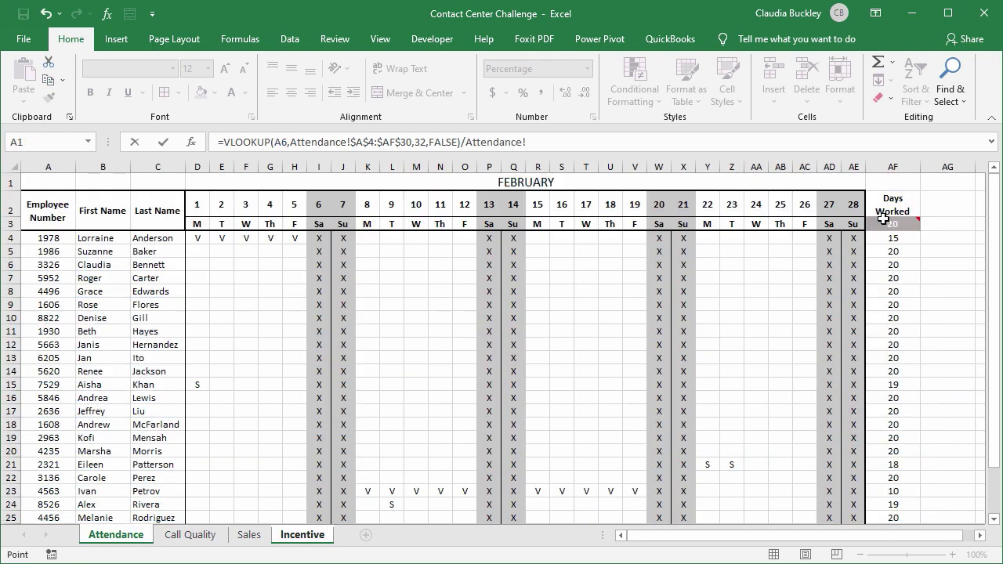
{"action": "left_click", "coordinate": [892, 219]}
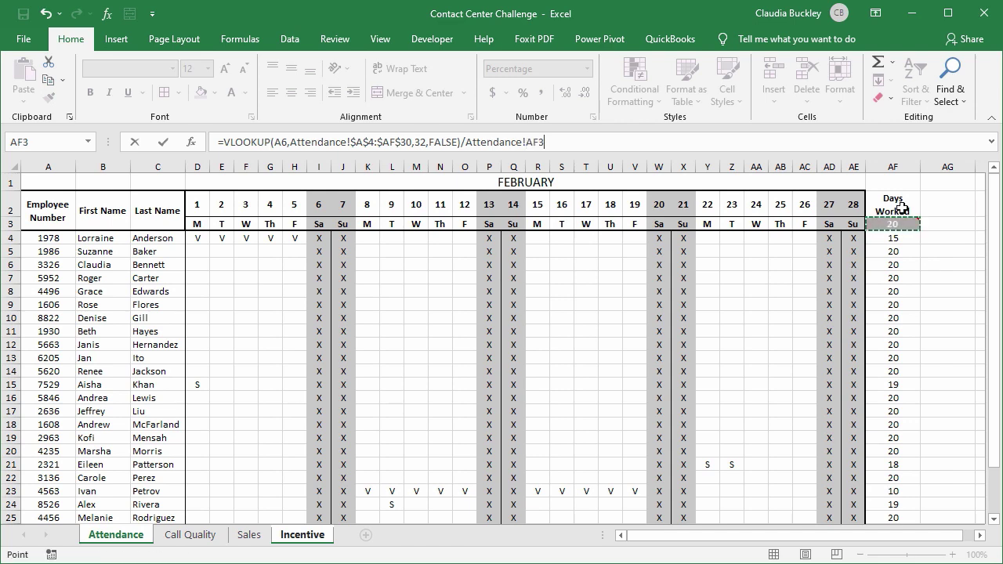
{"action": "key", "text": "F4"}
{"action": "key", "text": "Return"}
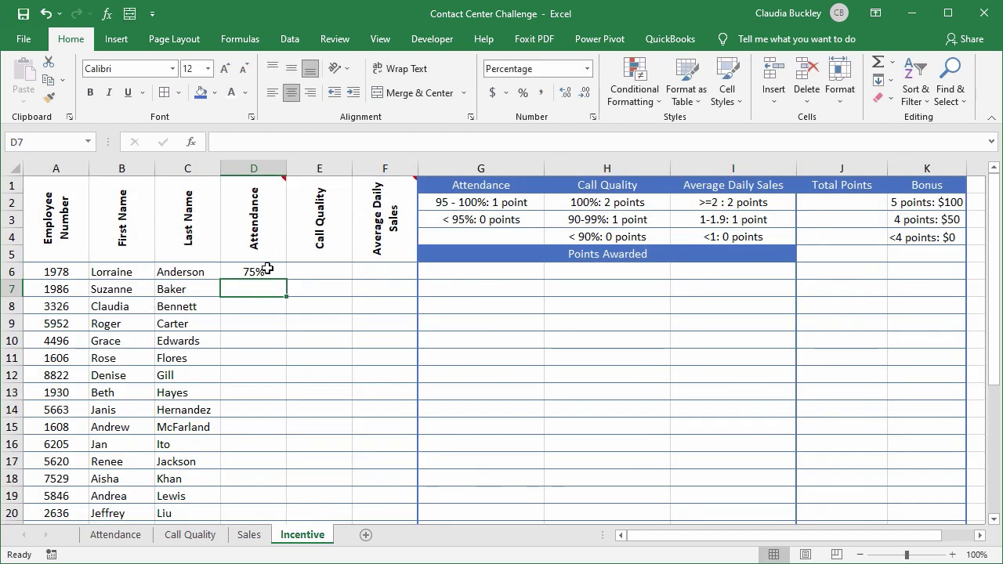
Step: Fill D6's attendance percentage formula down column D for every employee
{"action": "left_click", "coordinate": [279, 272]}
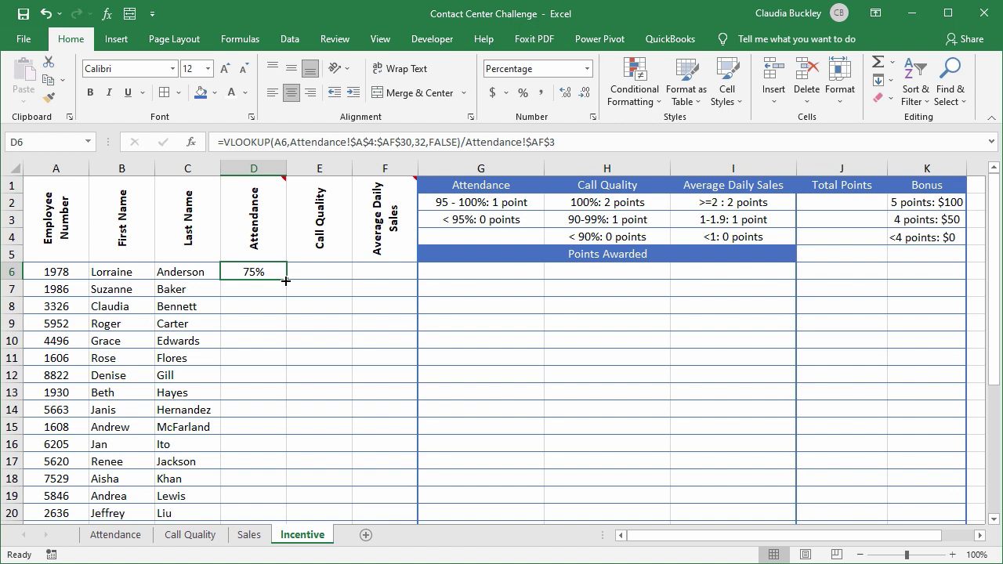
{"action": "double_click", "coordinate": [286, 280]}
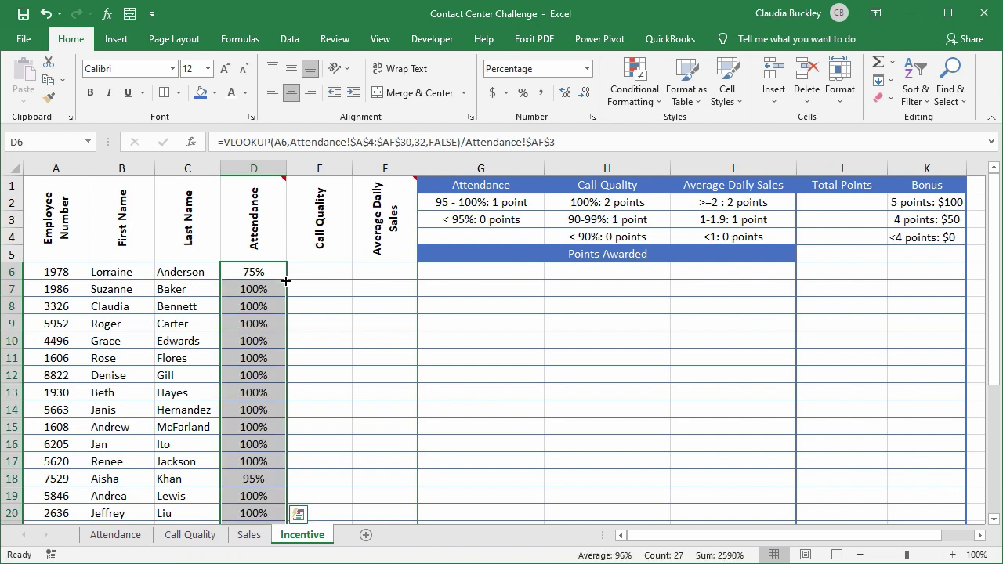
{"action": "scroll", "coordinate": [286, 281], "scroll_direction": "down", "scroll_amount": 7}
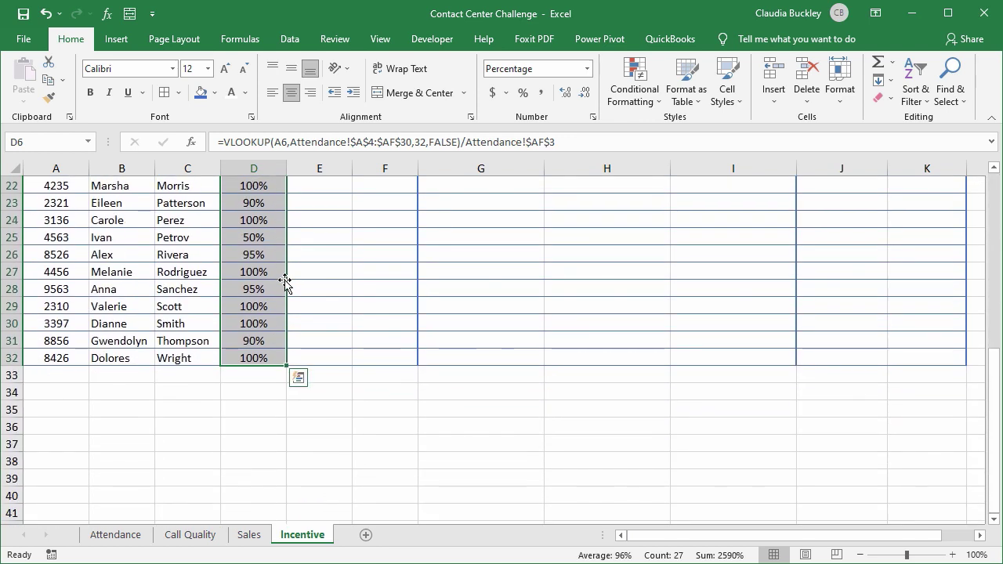
{"action": "scroll", "coordinate": [286, 280], "scroll_direction": "up", "scroll_amount": 7}
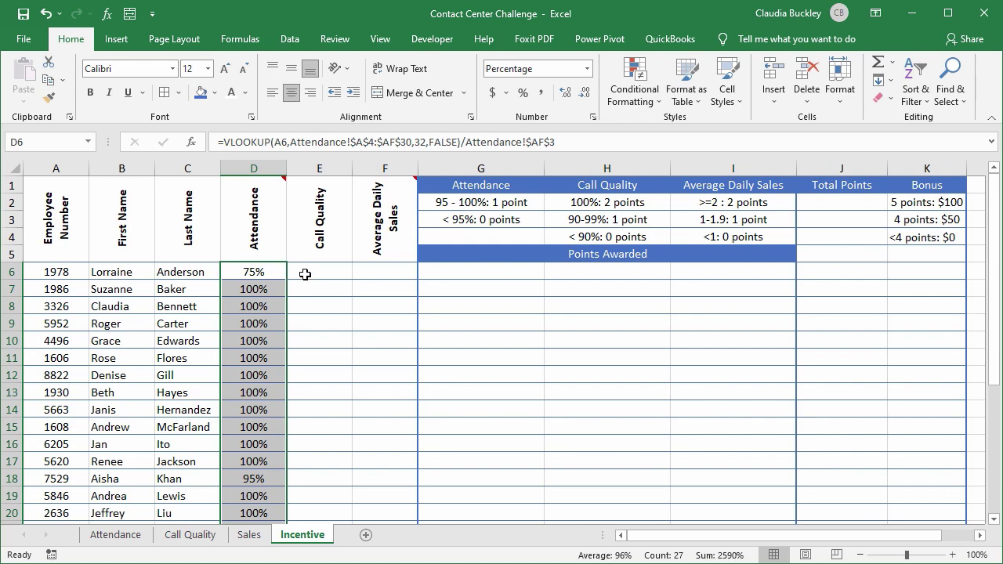
Step: Enter =VLOOKUP(A6,'Call Quality'!$A$2:$D$28,4,FALSE) in E6 for the first agent's QA score
{"action": "left_click", "coordinate": [305, 274]}
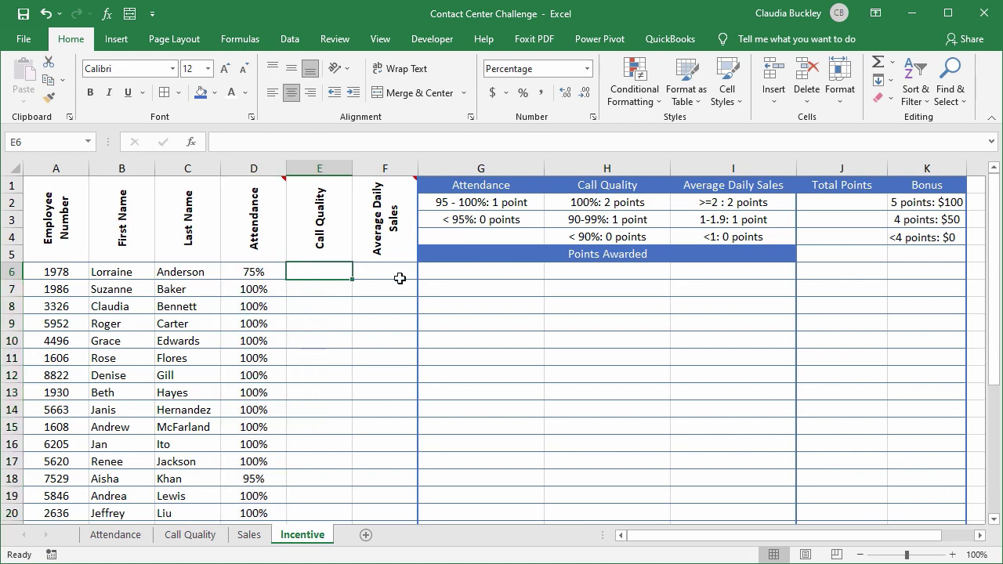
{"action": "type", "text": "=vlo"}
{"action": "key", "text": "Tab"}
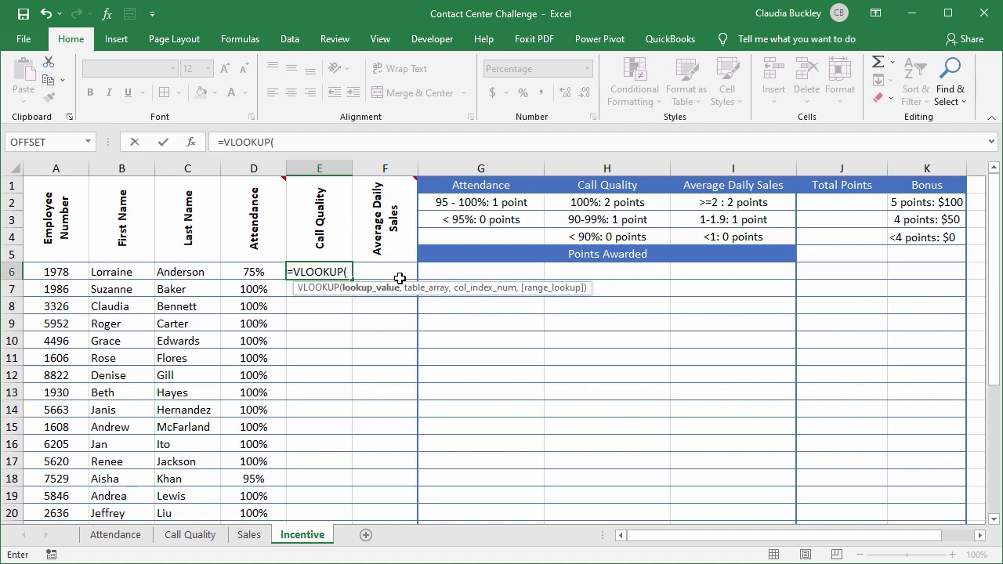
{"action": "left_click", "coordinate": [55, 269]}
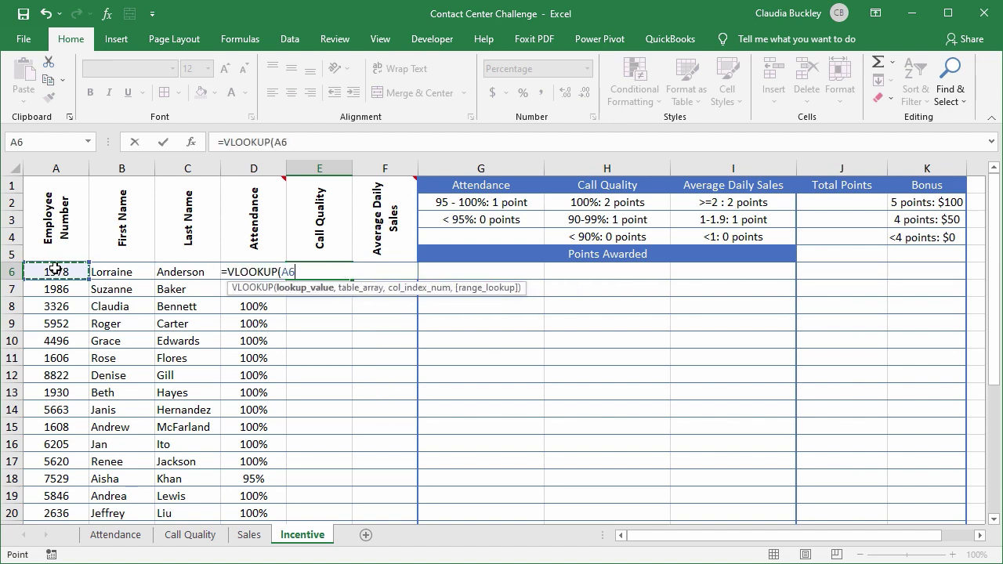
{"action": "type", "text": ","}
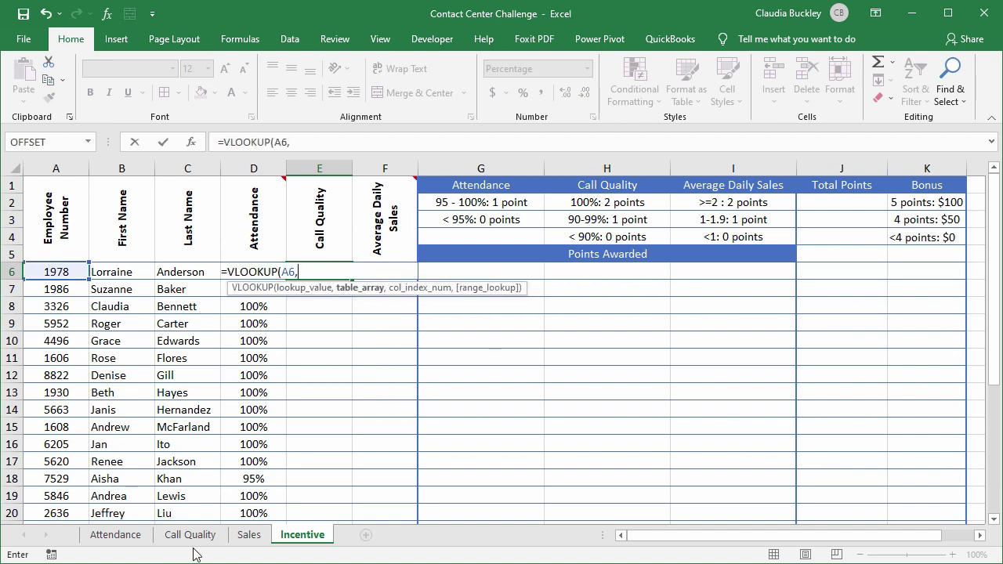
{"action": "left_click", "coordinate": [190, 534]}
{"action": "left_click_drag", "start_coordinate": [52, 218], "coordinate": [278, 218]}
{"action": "key", "text": "ctrl+shift+Down"}
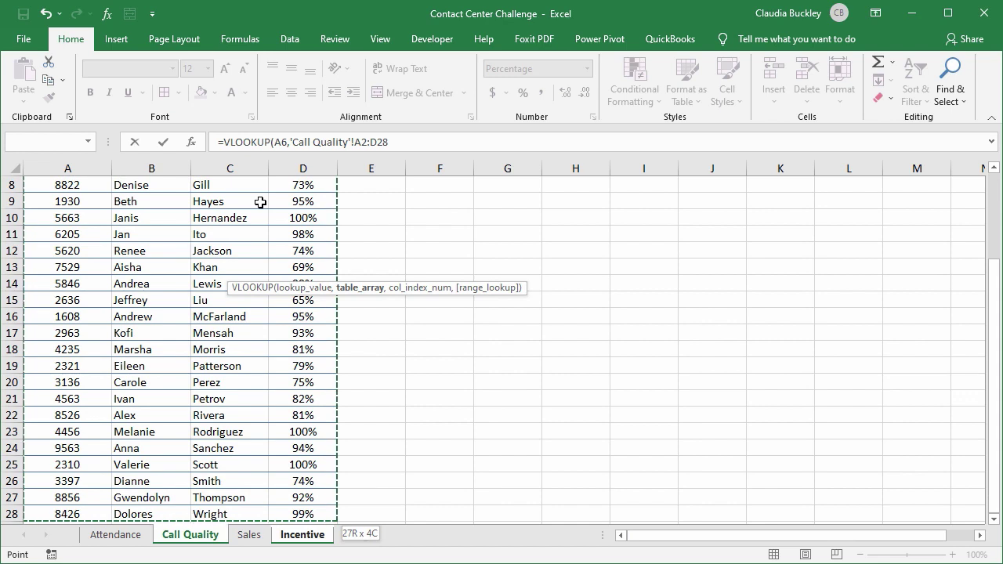
{"action": "key", "text": "F4"}
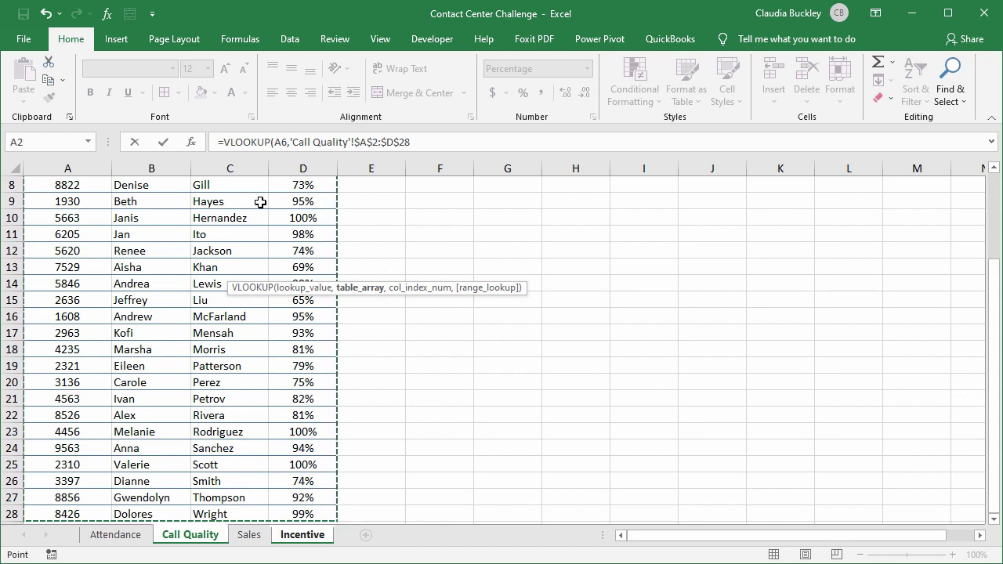
{"action": "type", "text": ","}
{"action": "scroll", "coordinate": [260, 202], "scroll_direction": "up", "scroll_amount": 3}
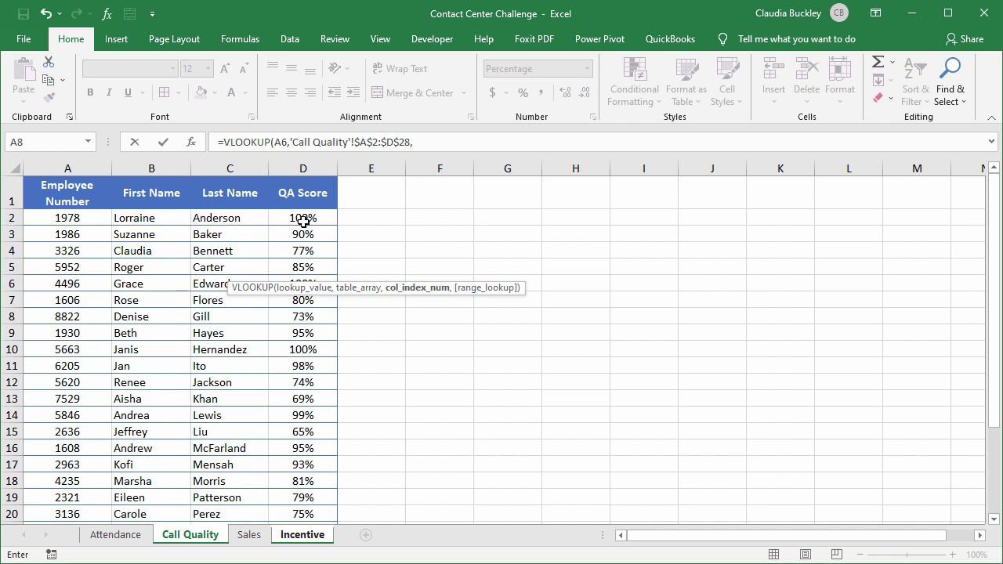
{"action": "type", "text": "4,fal"}
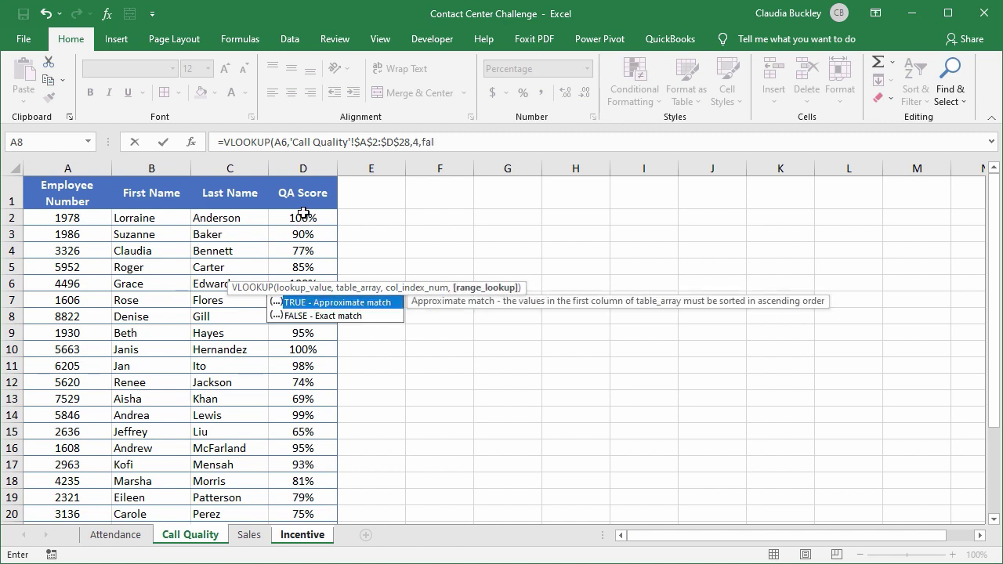
{"action": "type", "text": "se)"}
{"action": "key", "text": "Return"}
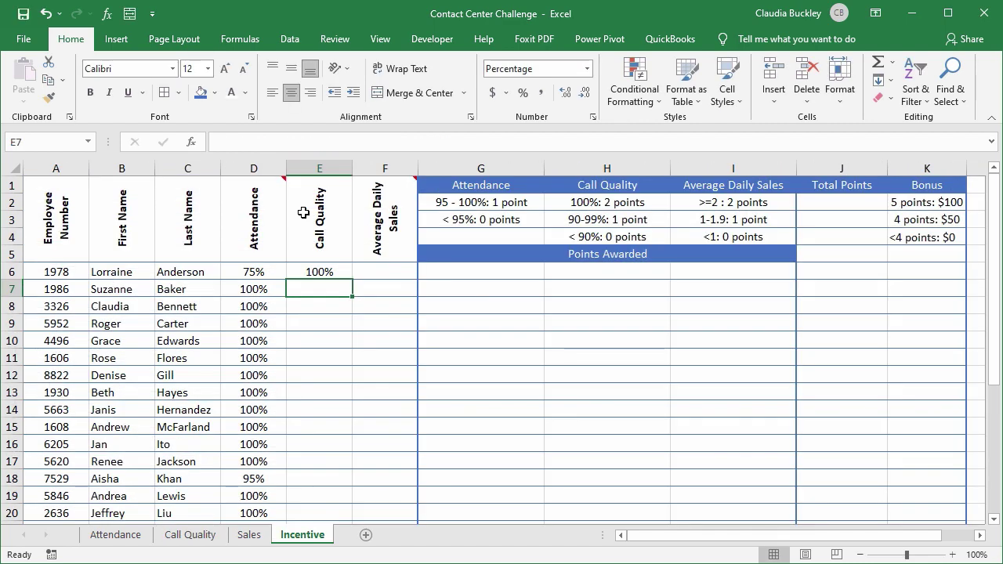
Step: Fill E6's call quality lookup down column E for all agents
{"action": "left_click", "coordinate": [312, 271]}
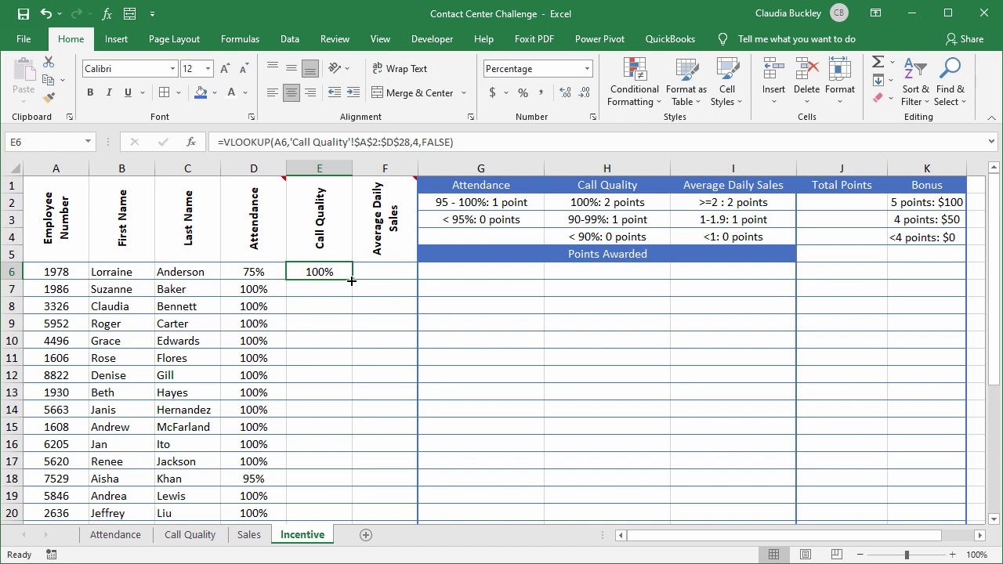
{"action": "double_click", "coordinate": [351, 282]}
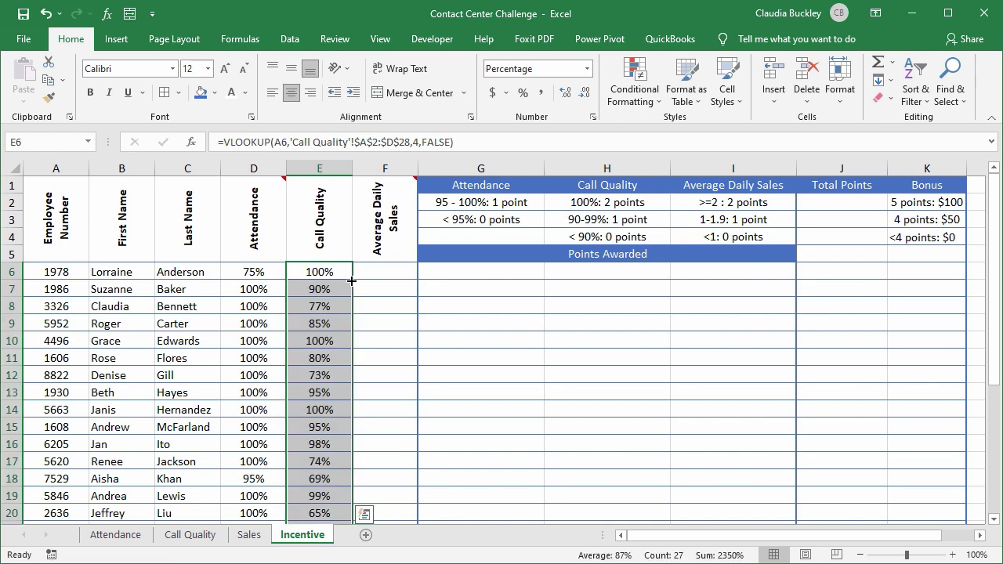
{"action": "scroll", "coordinate": [351, 280], "scroll_direction": "down", "scroll_amount": 5}
{"action": "scroll", "coordinate": [354, 282], "scroll_direction": "up", "scroll_amount": 4}
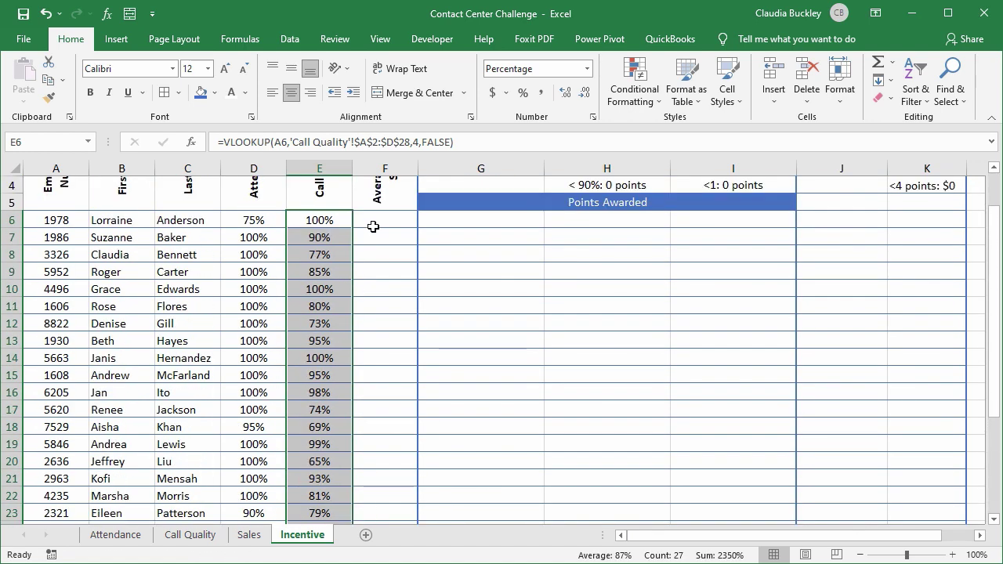
{"action": "scroll", "coordinate": [373, 227], "scroll_direction": "up", "scroll_amount": 1}
Step: Start F6's VLOOKUP on A6 using the absolute Sales!$A$2:$D$28 range
{"action": "left_click", "coordinate": [366, 270]}
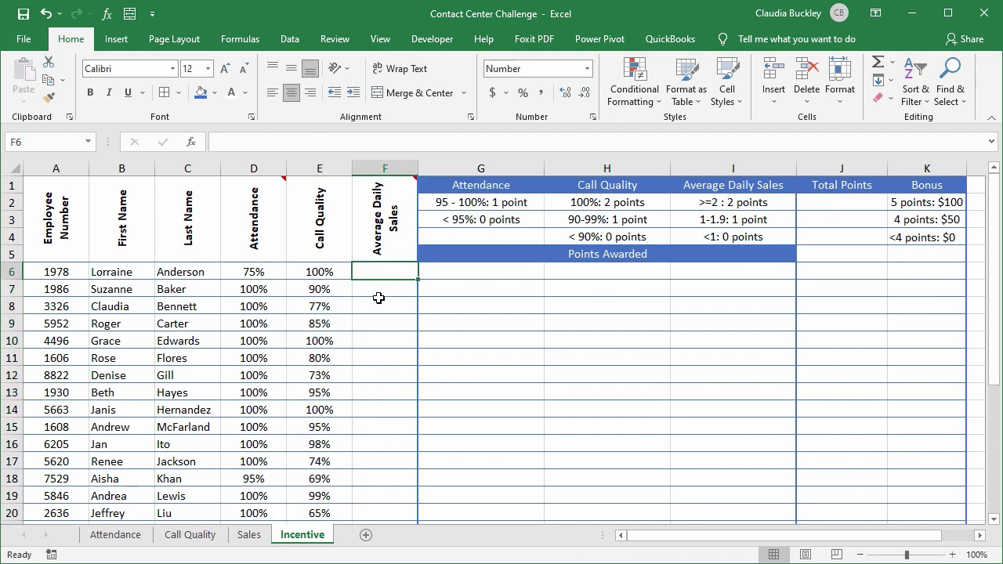
{"action": "type", "text": "=vl"}
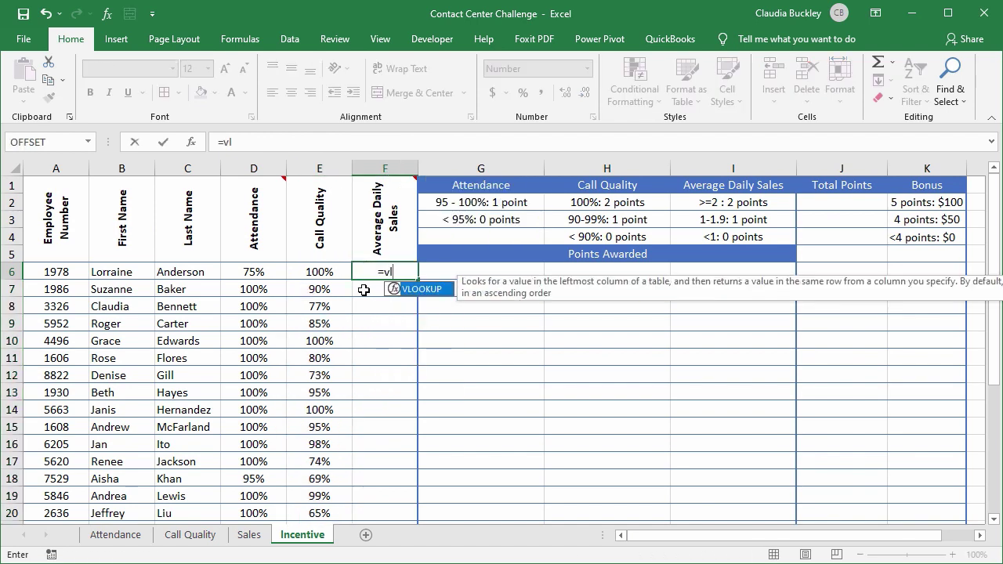
{"action": "key", "text": "Tab"}
{"action": "left_click", "coordinate": [48, 273]}
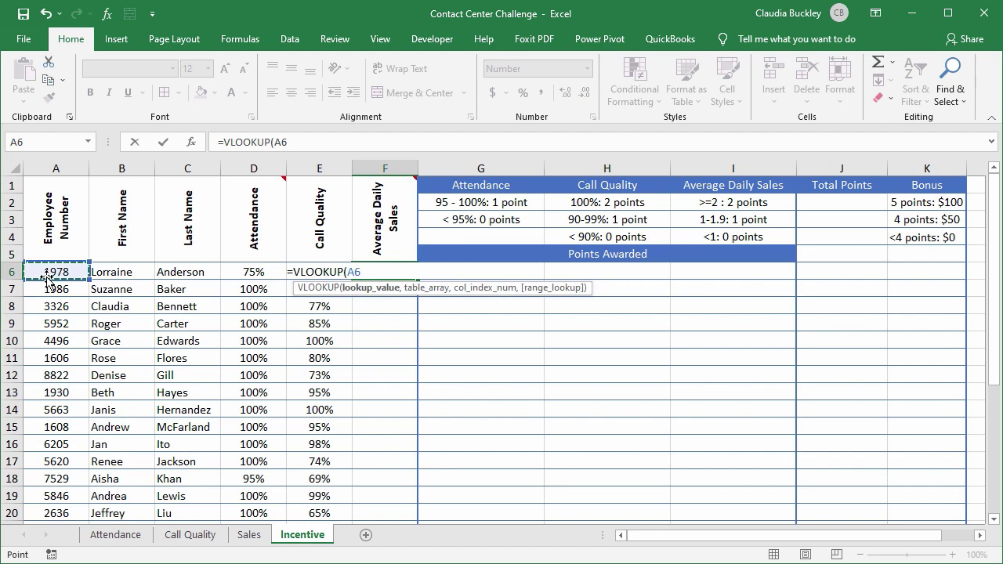
{"action": "type", "text": ","}
{"action": "left_click", "coordinate": [250, 535]}
{"action": "left_click_drag", "start_coordinate": [49, 217], "coordinate": [278, 219]}
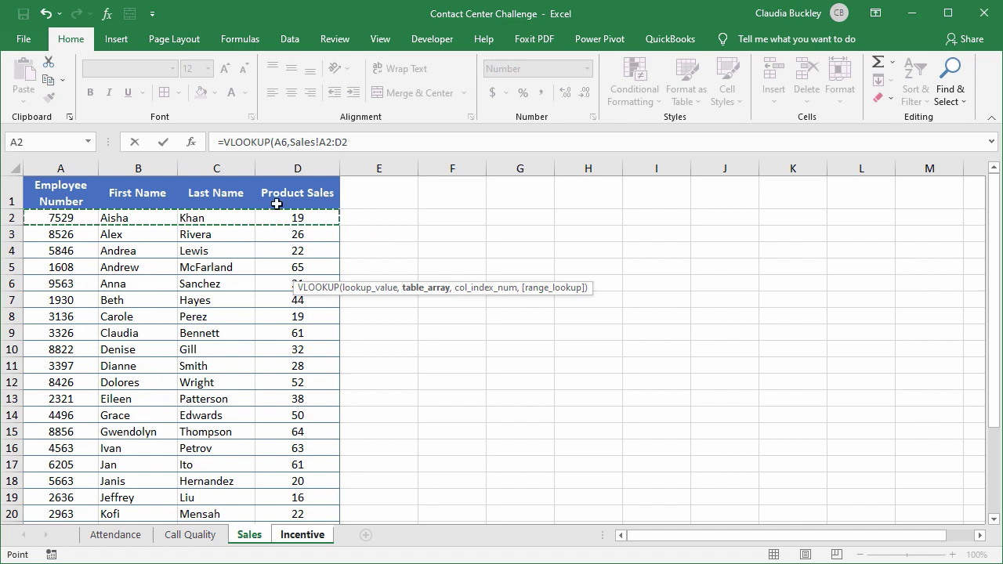
{"action": "key", "text": "ctrl+shift+Down"}
{"action": "key", "text": "F4"}
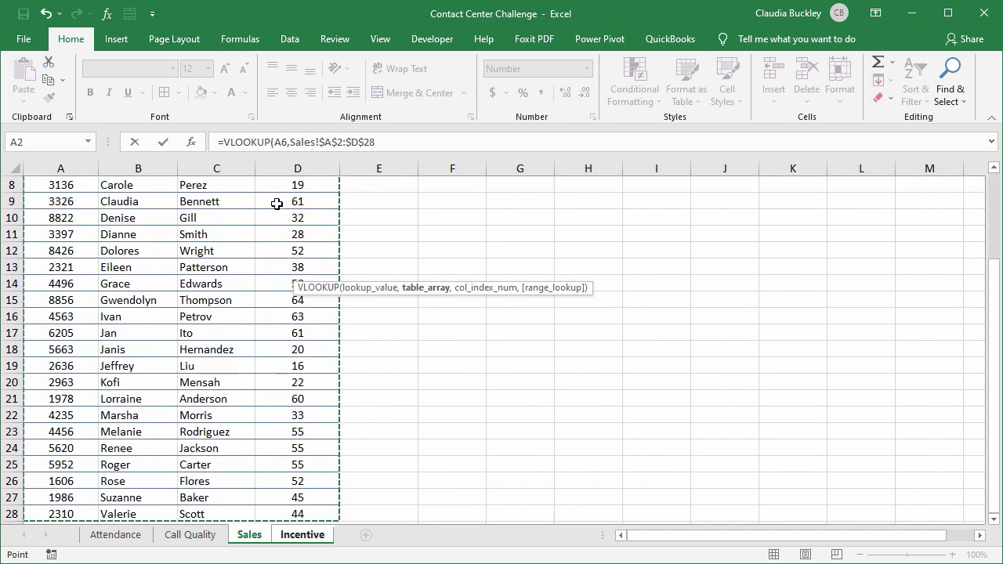
Step: Complete F6's sales lookup with column 4 and FALSE, returning 60.00
{"action": "type", "text": ","}
{"action": "scroll", "coordinate": [266, 202], "scroll_direction": "up", "scroll_amount": 3}
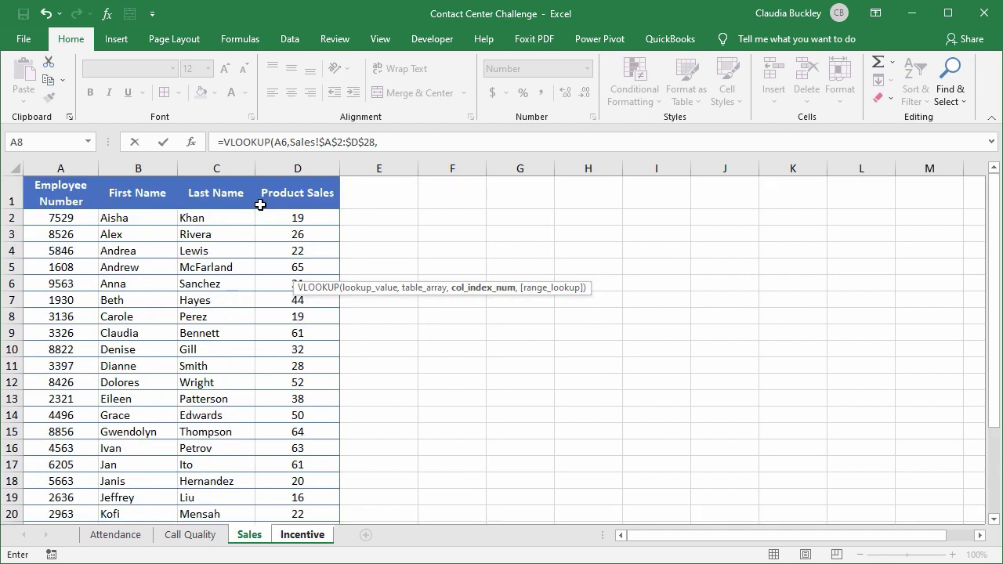
{"action": "type", "text": ",false)"}
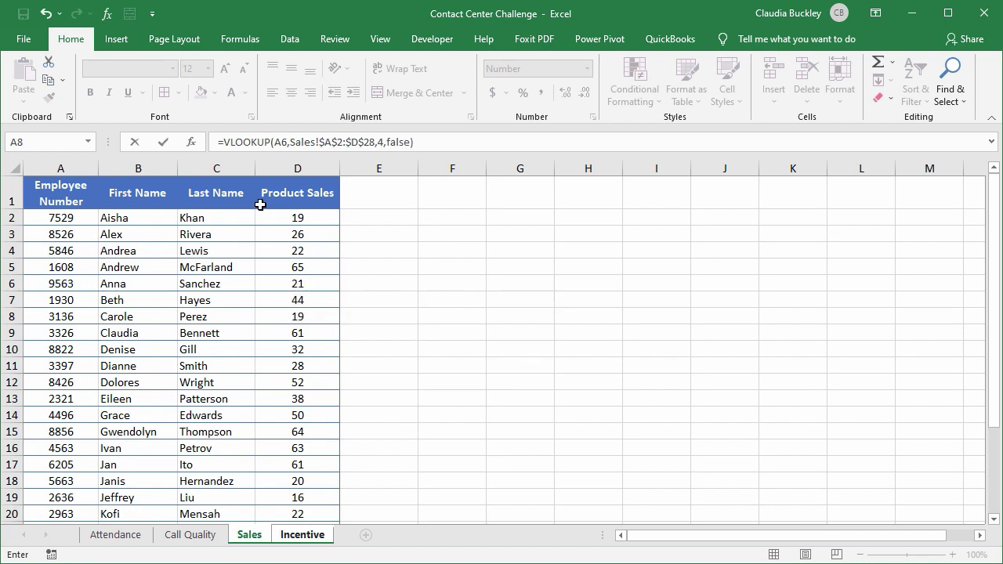
{"action": "key", "text": "Return"}
{"action": "key", "text": "Up"}
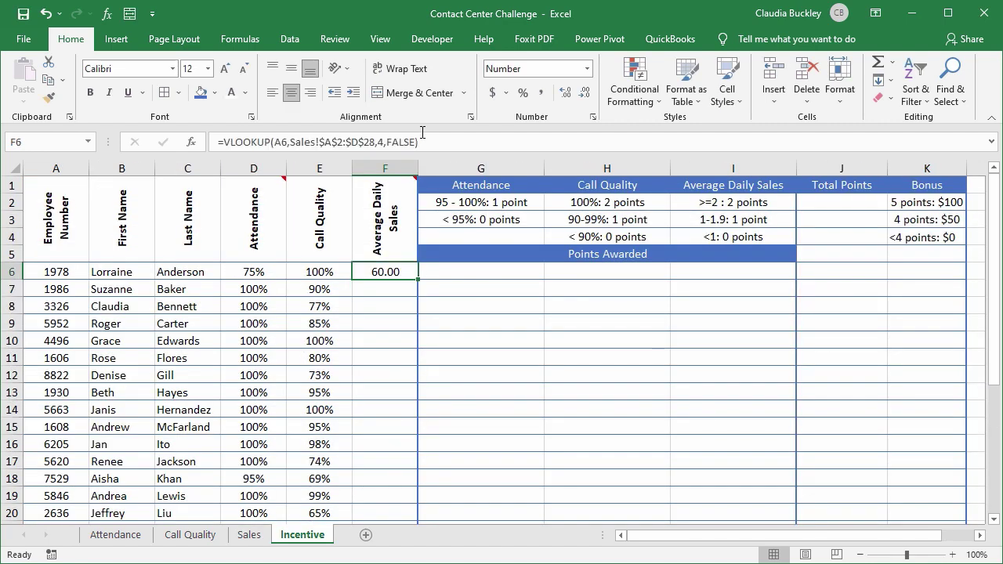
Step: Divide F6 by VLOOKUP(A6,Attendance!$A$4:$AF$30,32,FALSE), giving 4.00 average daily sales
{"action": "left_click", "coordinate": [438, 143]}
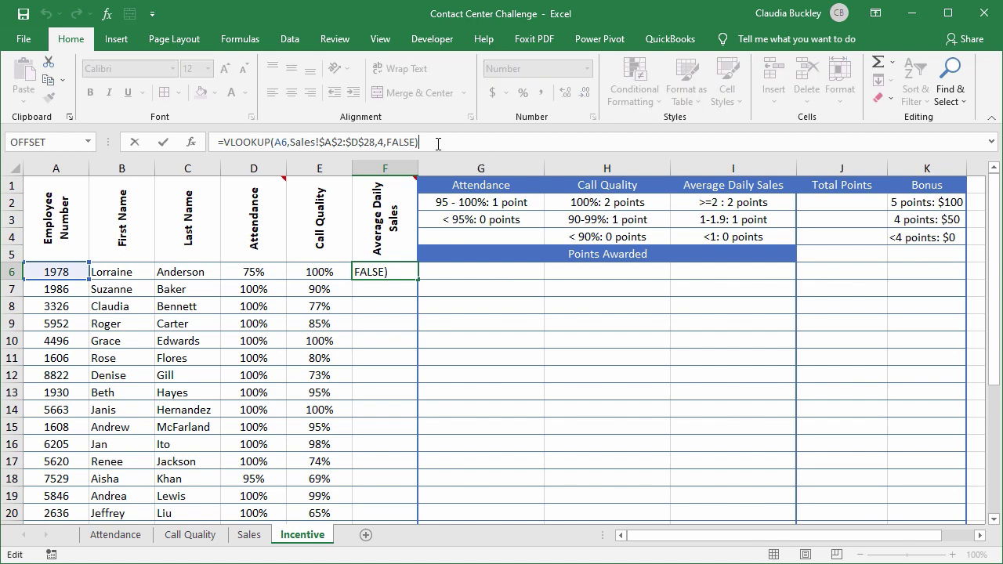
{"action": "type", "text": "/VLOOKUP("}
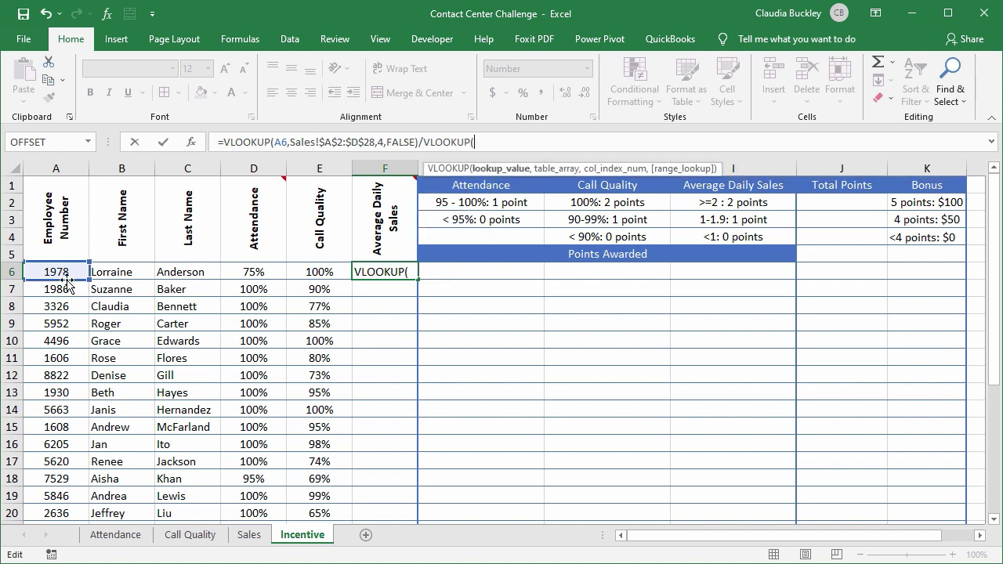
{"action": "left_click", "coordinate": [65, 272]}
{"action": "type", "text": ","}
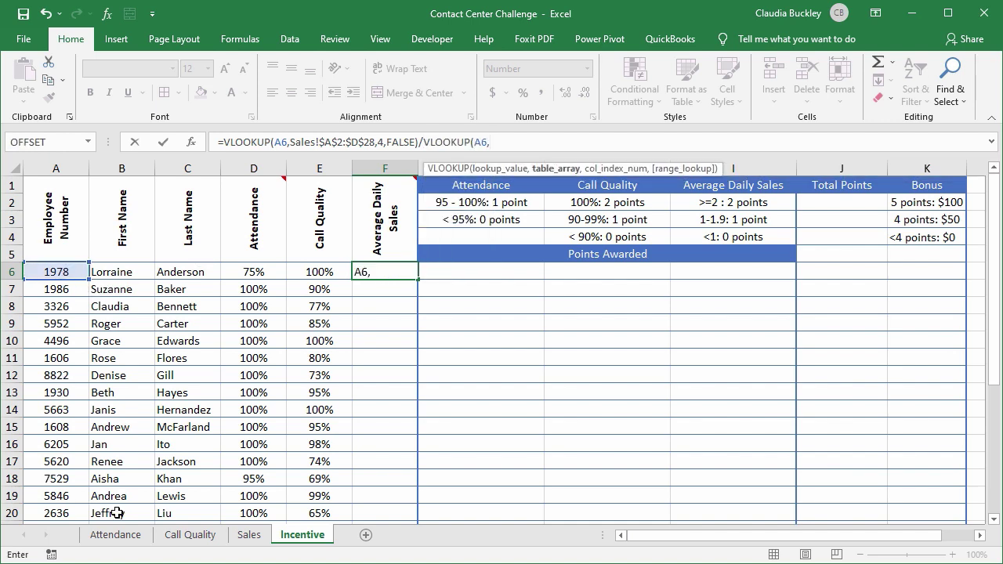
{"action": "left_click", "coordinate": [116, 534]}
{"action": "left_click_drag", "start_coordinate": [45, 237], "coordinate": [903, 238]}
{"action": "key", "text": "ctrl+shift+Down"}
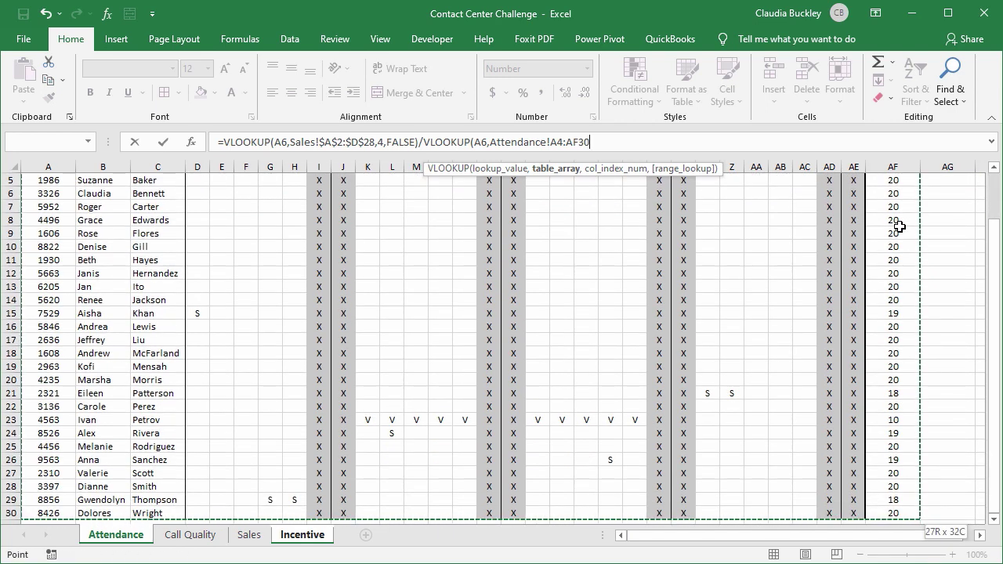
{"action": "key", "text": "F4"}
{"action": "type", "text": ",32,false)"}
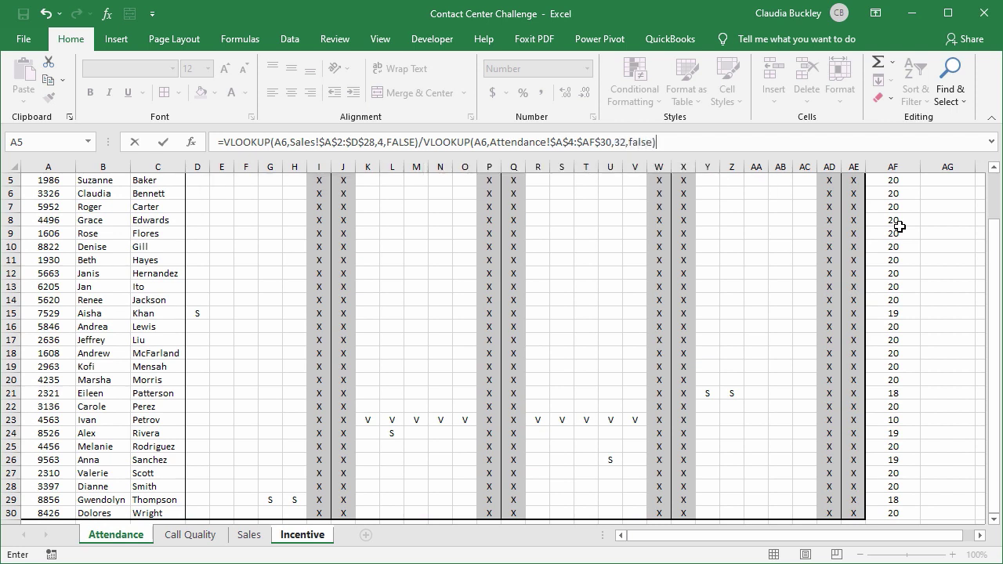
{"action": "key", "text": "Return"}
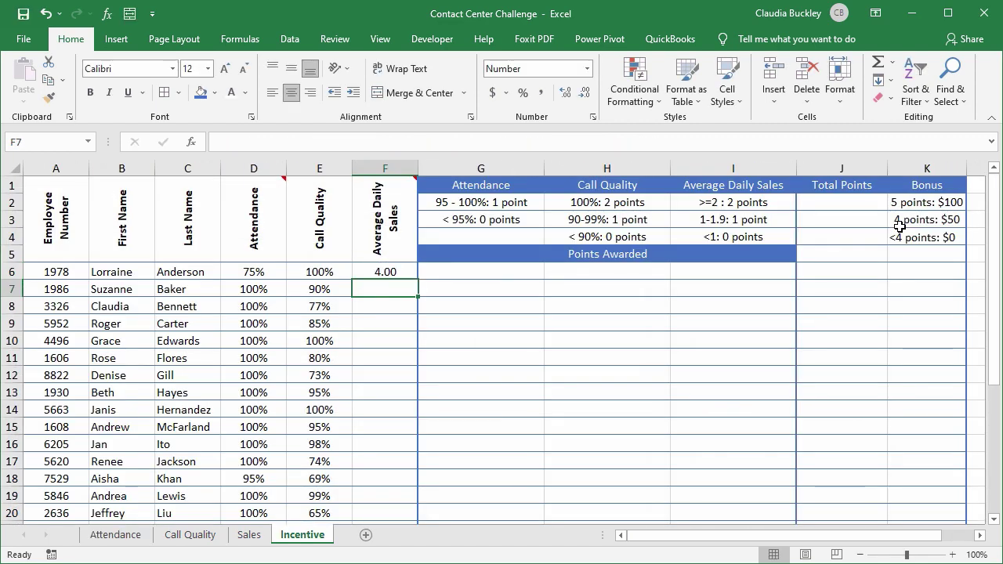
Step: Copy F6's average daily sales formula down column F for every employee
{"action": "left_click", "coordinate": [400, 271]}
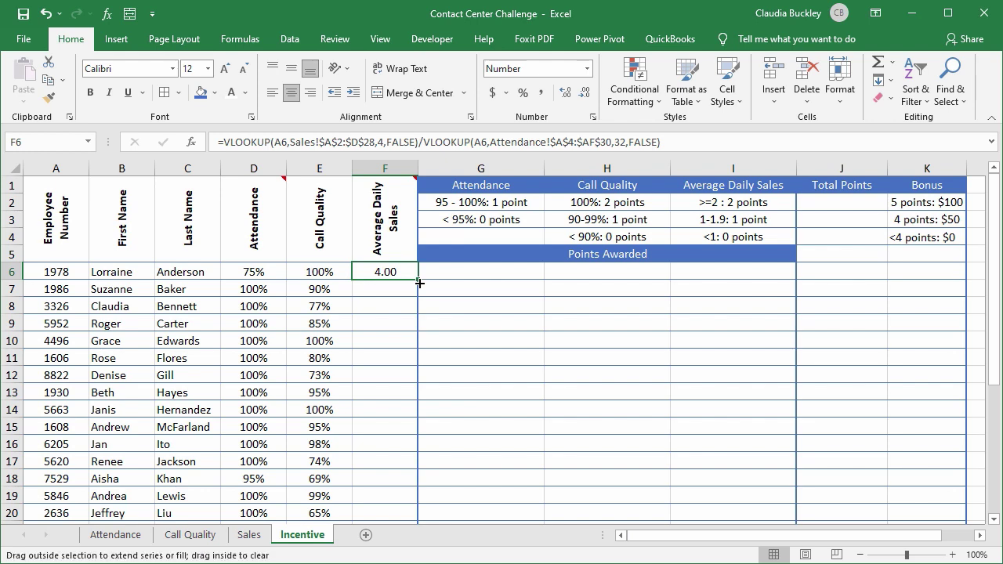
{"action": "double_click", "coordinate": [420, 283]}
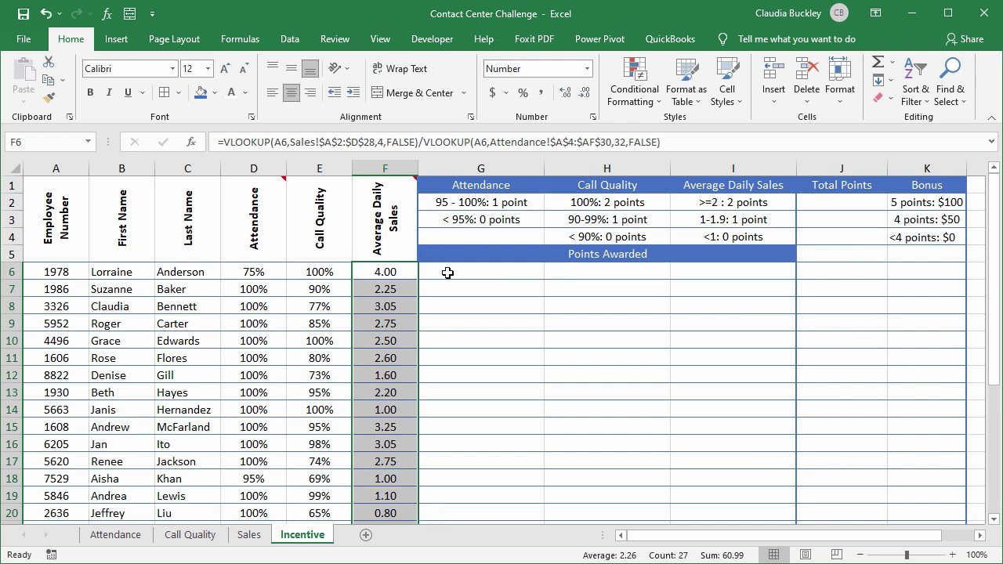
{"action": "left_click", "coordinate": [447, 272]}
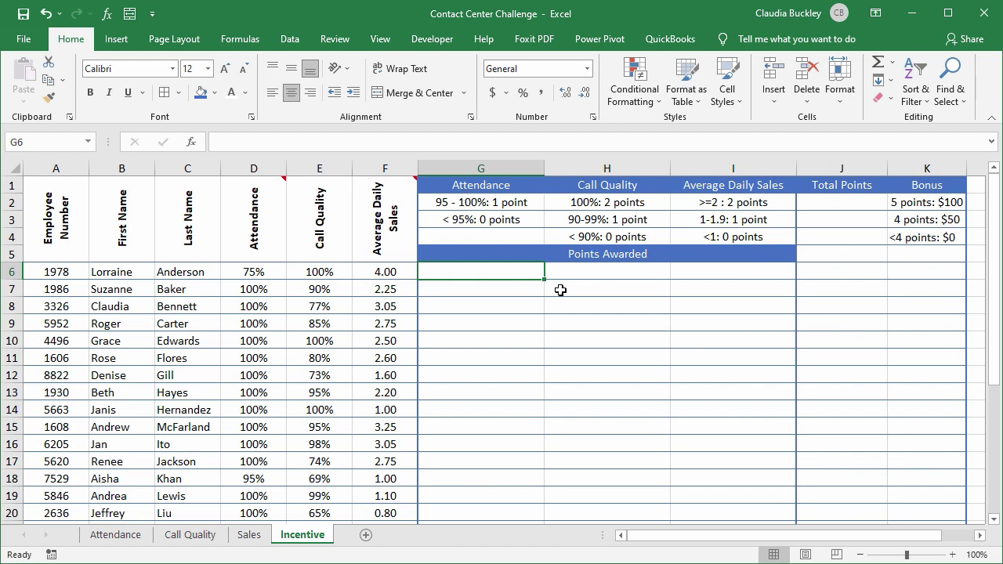
Step: Enter =IF(D6>=95%,1,0) in G6, giving the first agent 0 attendance points
{"action": "type", "text": "=if("}
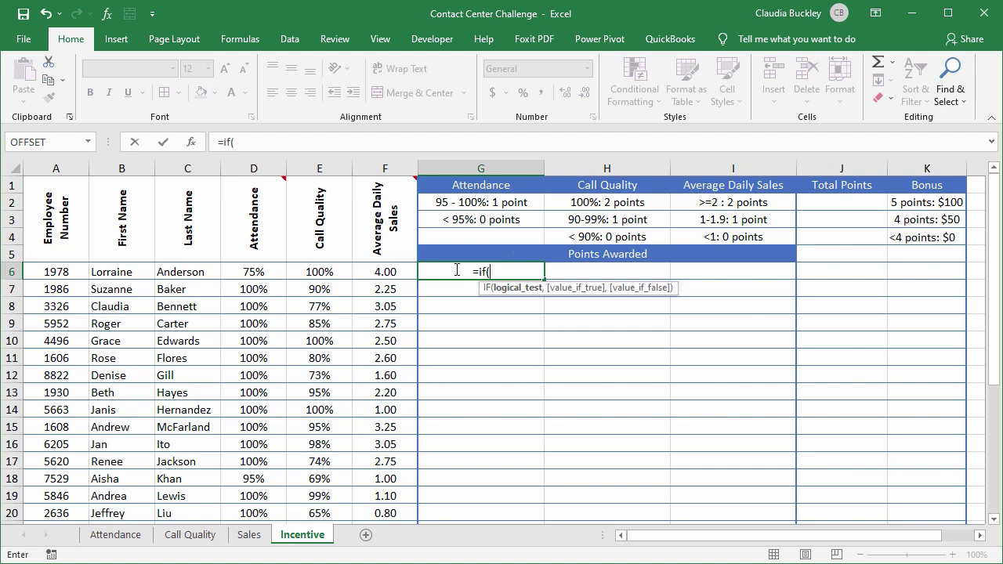
{"action": "left_click", "coordinate": [269, 273]}
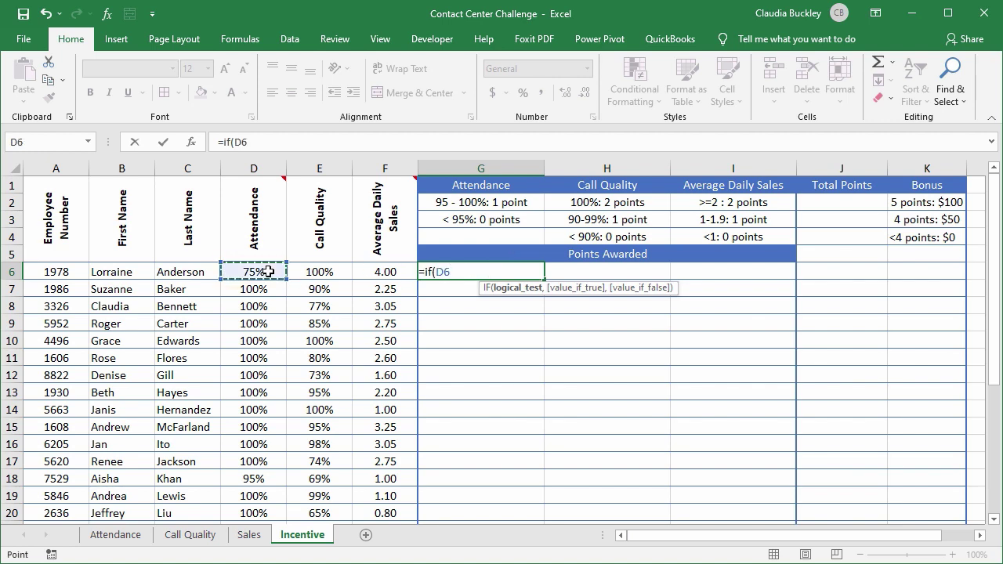
{"action": "type", "text": ">"}
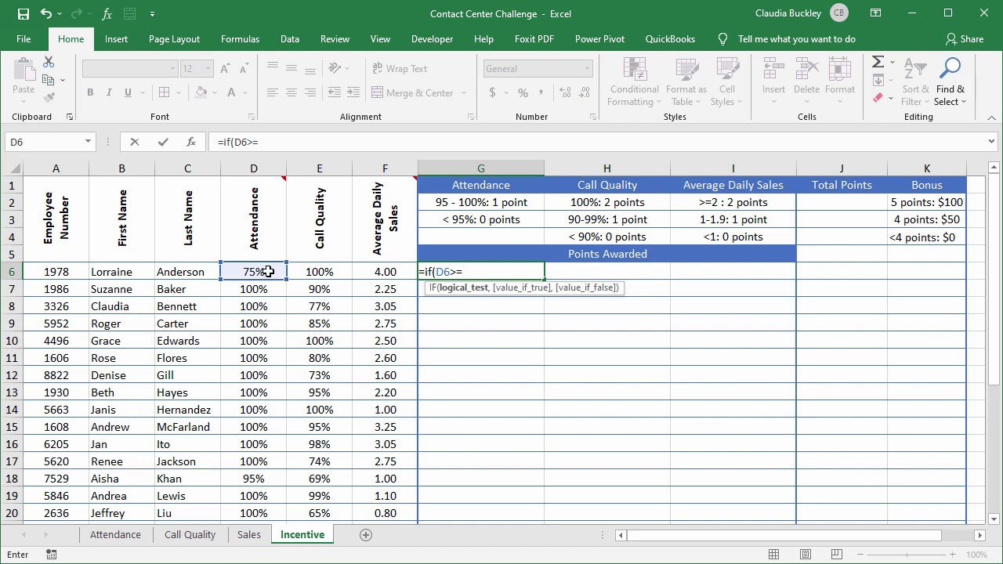
{"action": "type", "text": "=95%,1"}
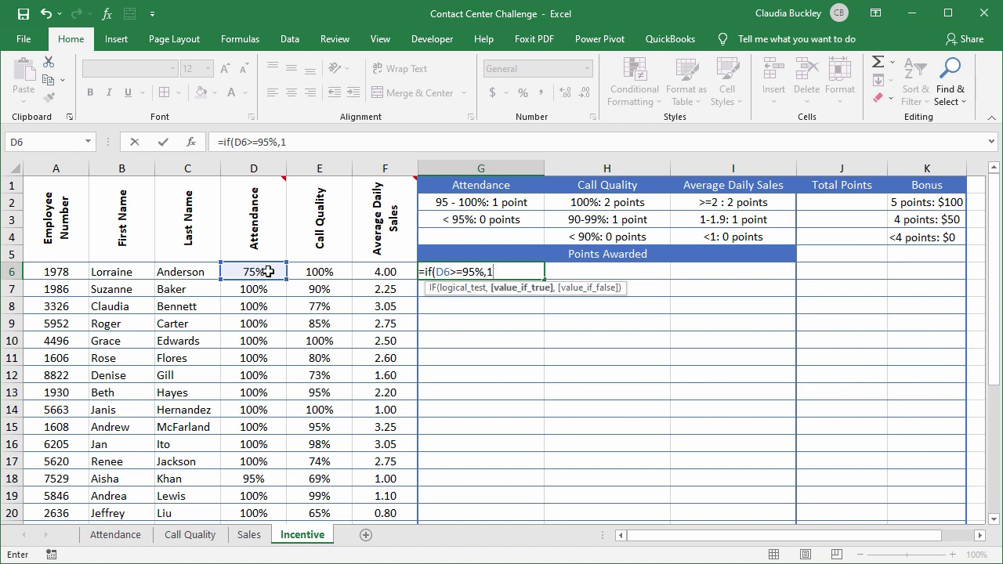
{"action": "type", "text": ",0"}
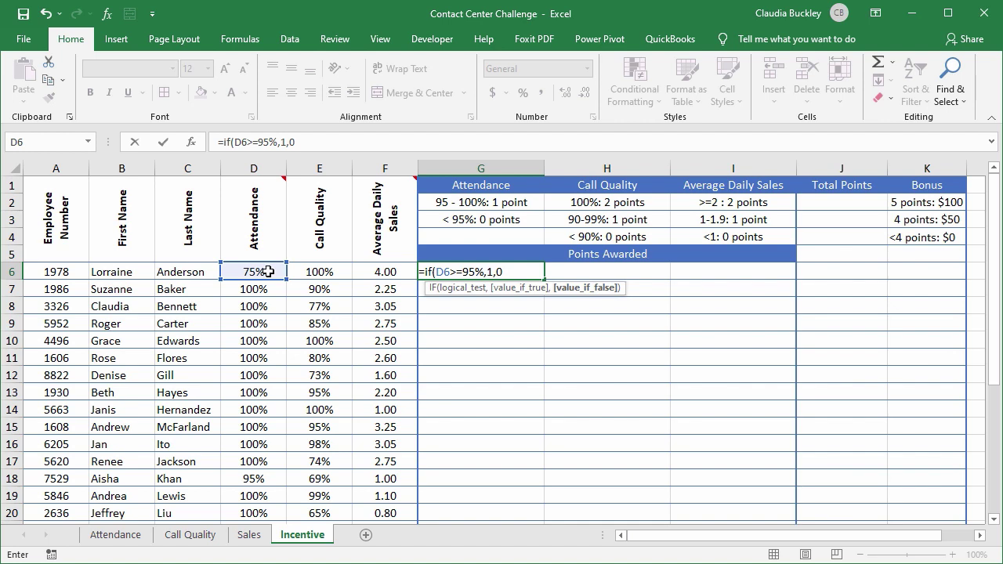
{"action": "type", "text": ")"}
{"action": "key", "text": "Return"}
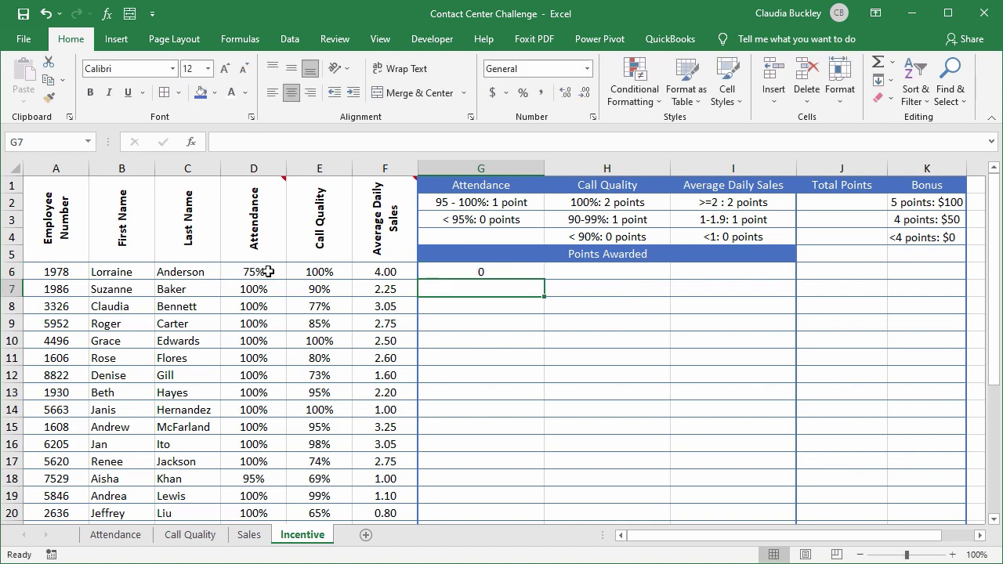
{"action": "left_click", "coordinate": [460, 274]}
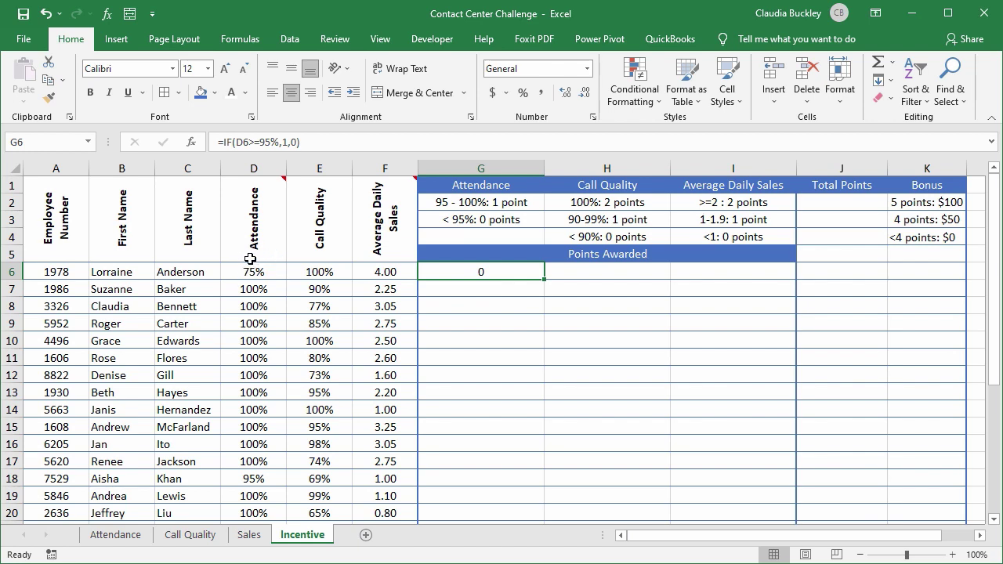
{"action": "mouse_move", "coordinate": [250, 258]}
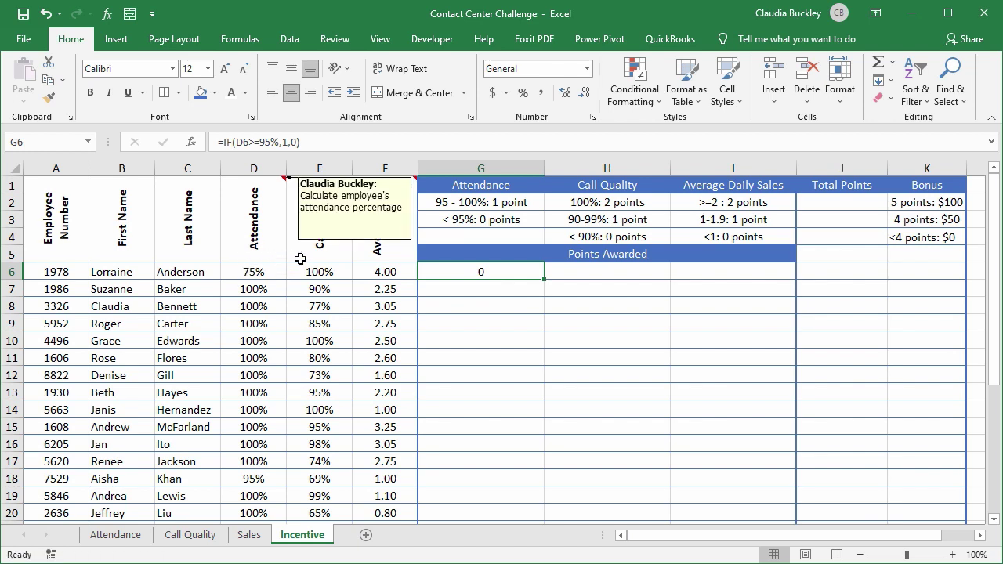
Step: Enter =IF(E6=100%,2,IF(E6>=90%,1,0)) in H6, giving the first agent 2 points
{"action": "left_click", "coordinate": [585, 276]}
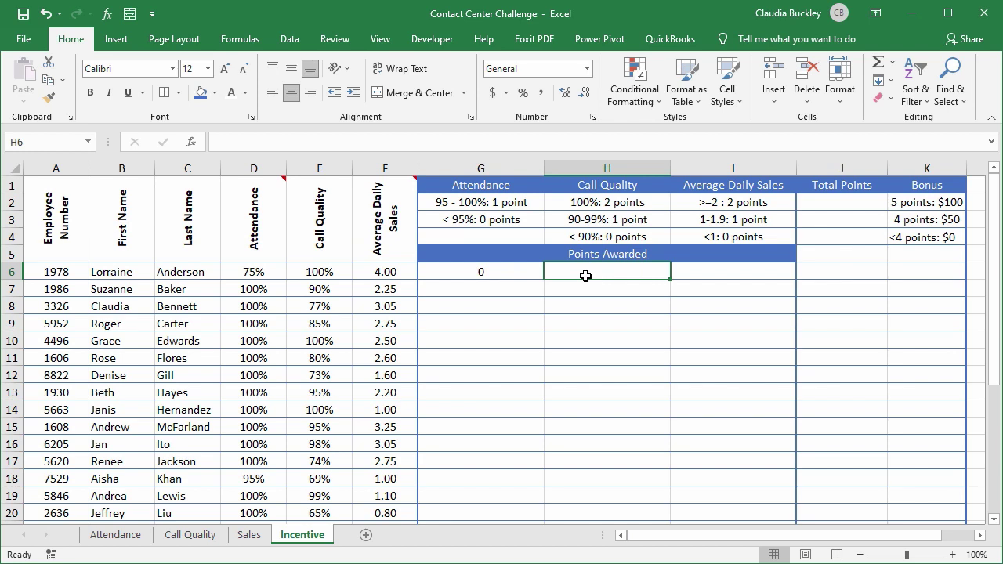
{"action": "type", "text": "=if"}
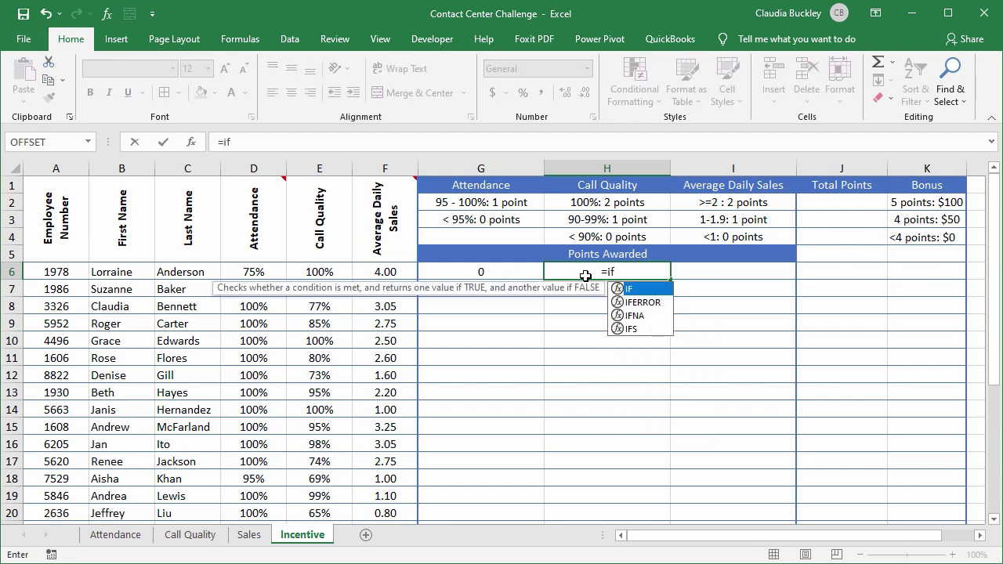
{"action": "type", "text": "("}
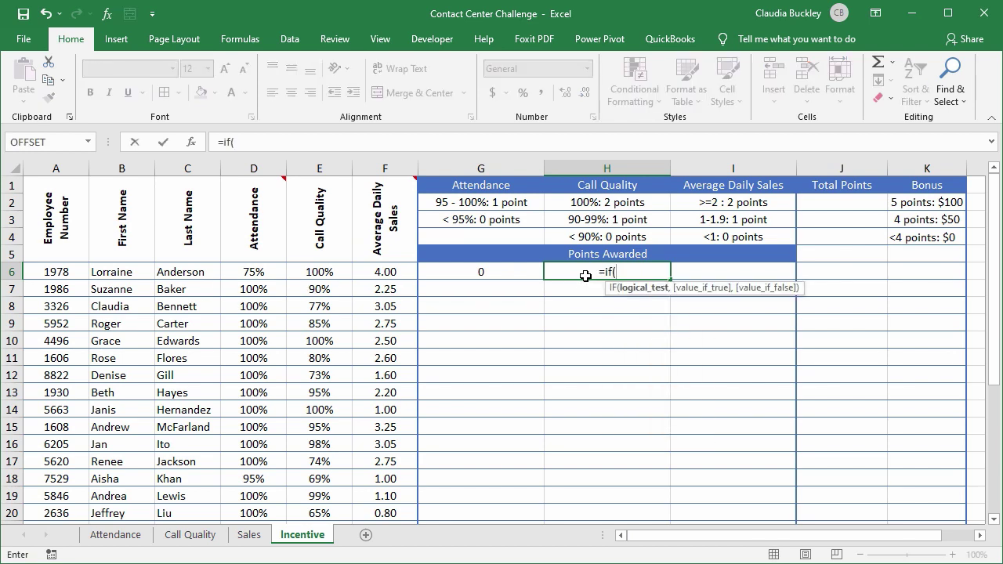
{"action": "left_click", "coordinate": [337, 271]}
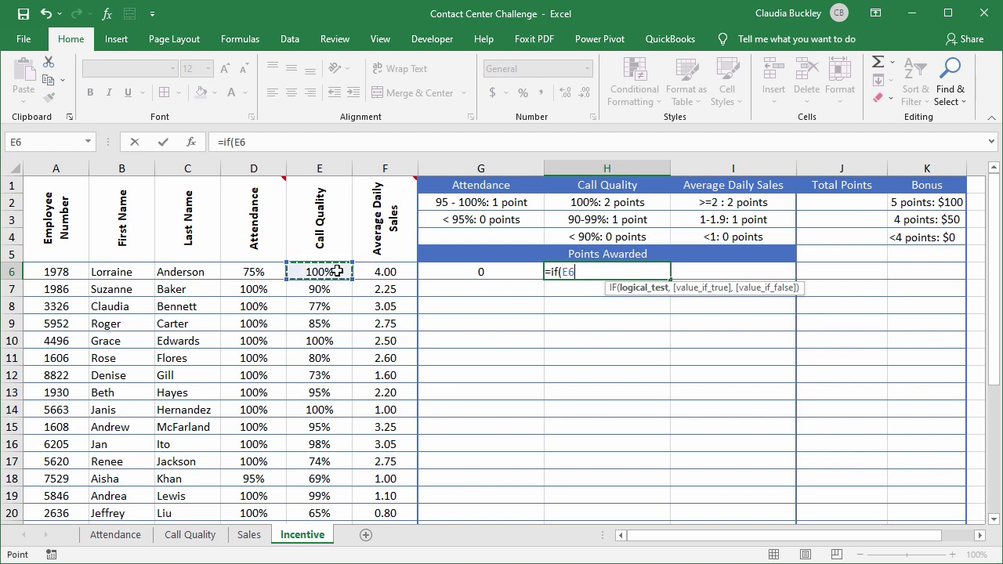
{"action": "type", "text": "=100%,"}
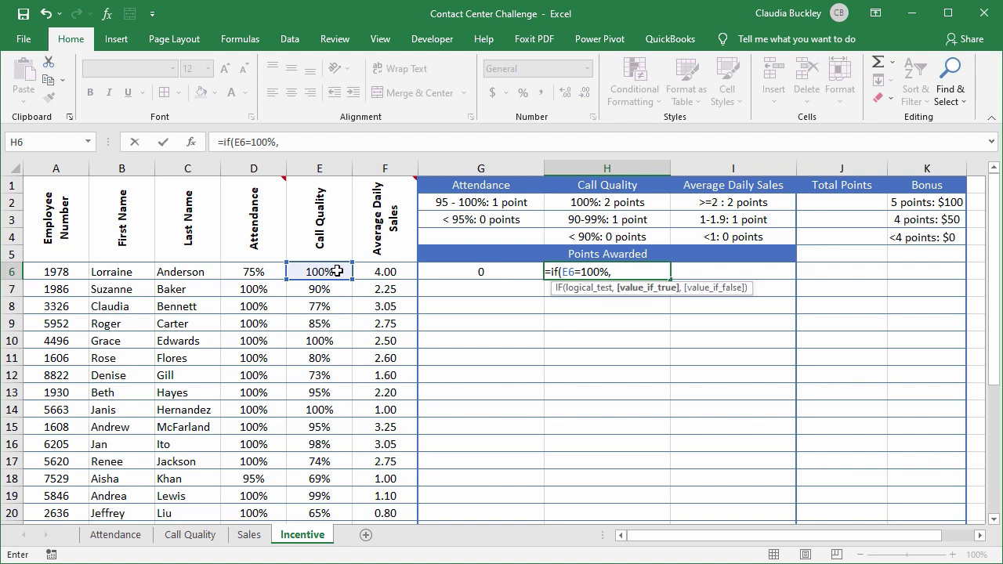
{"action": "type", "text": "2"}
{"action": "type", "text": ","}
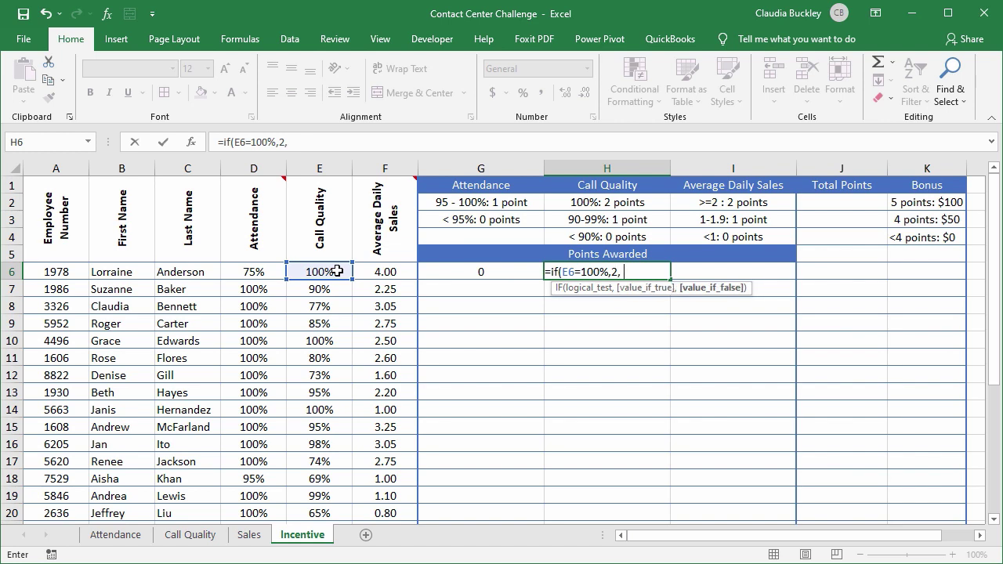
{"action": "type", "text": "if"}
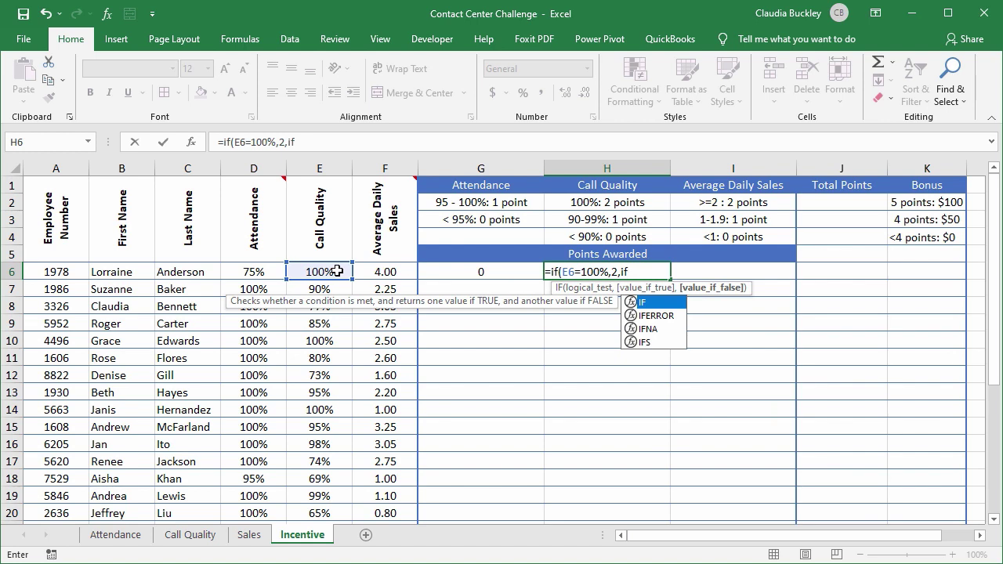
{"action": "type", "text": "("}
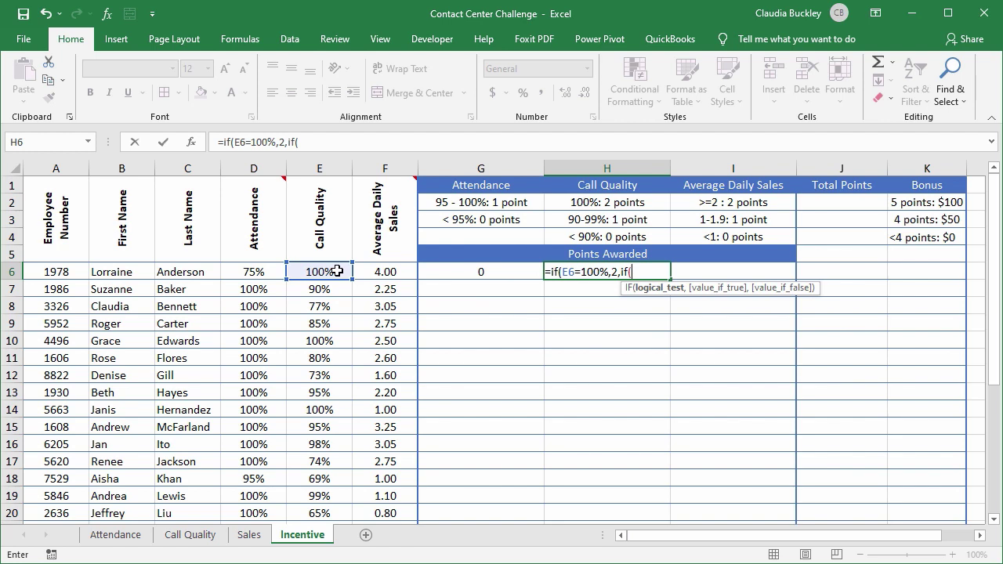
{"action": "left_click", "coordinate": [337, 271]}
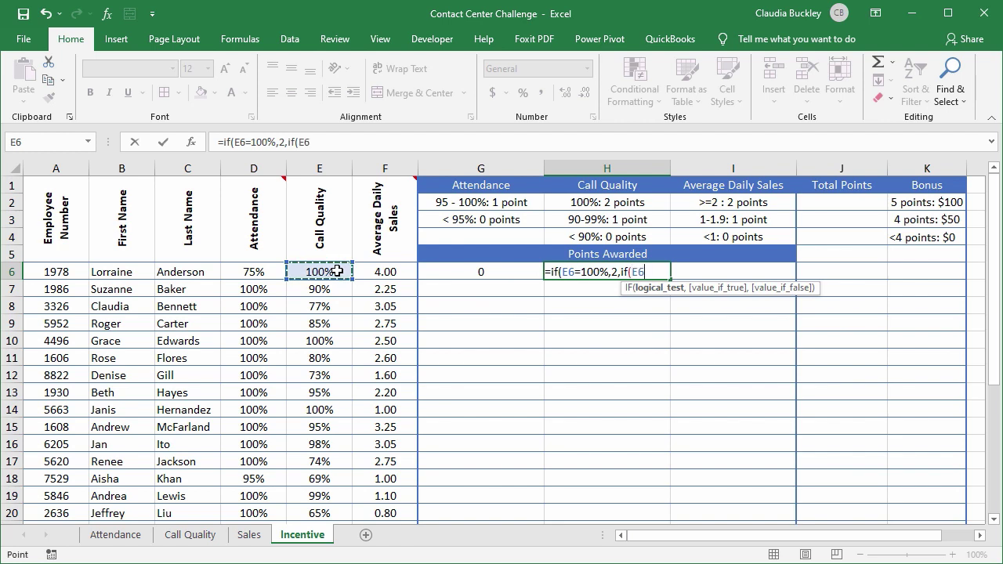
{"action": "type", "text": ">=90%"}
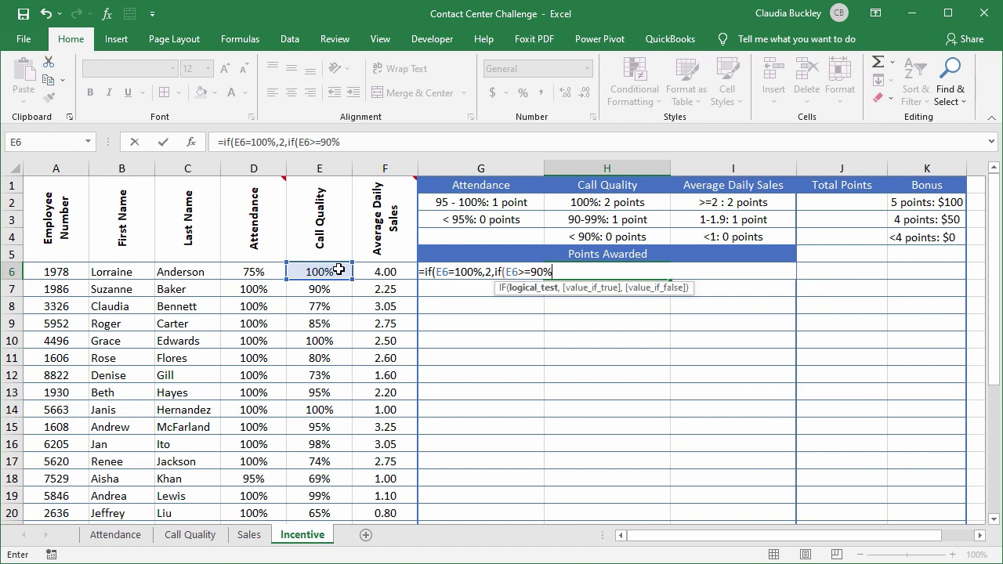
{"action": "type", "text": ","}
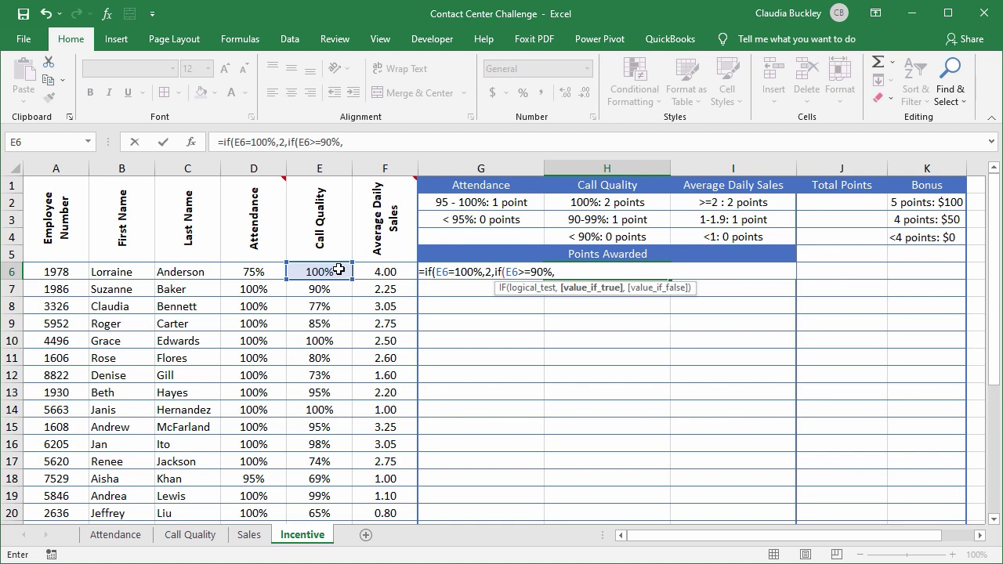
{"action": "type", "text": "1,"}
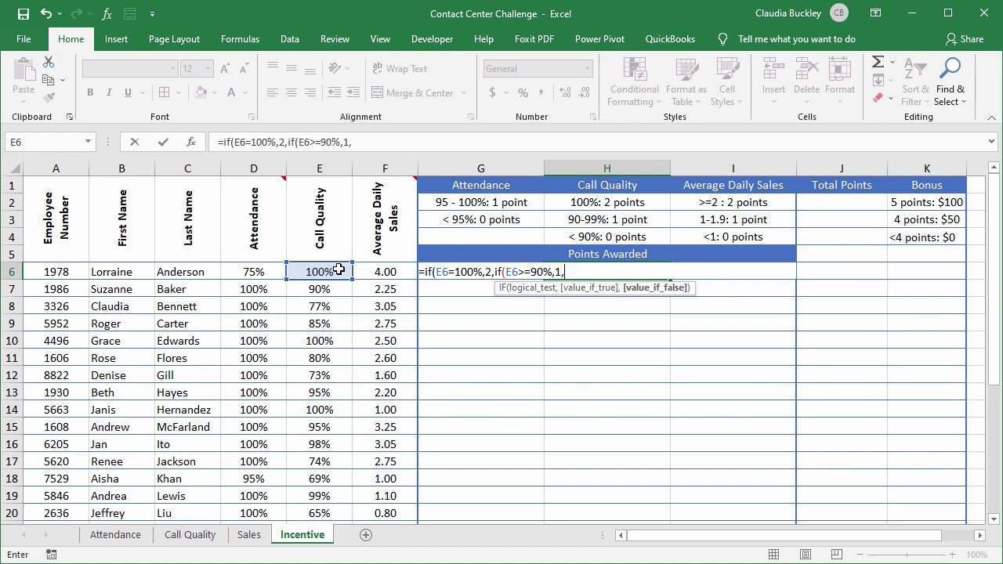
{"action": "type", "text": "0)"}
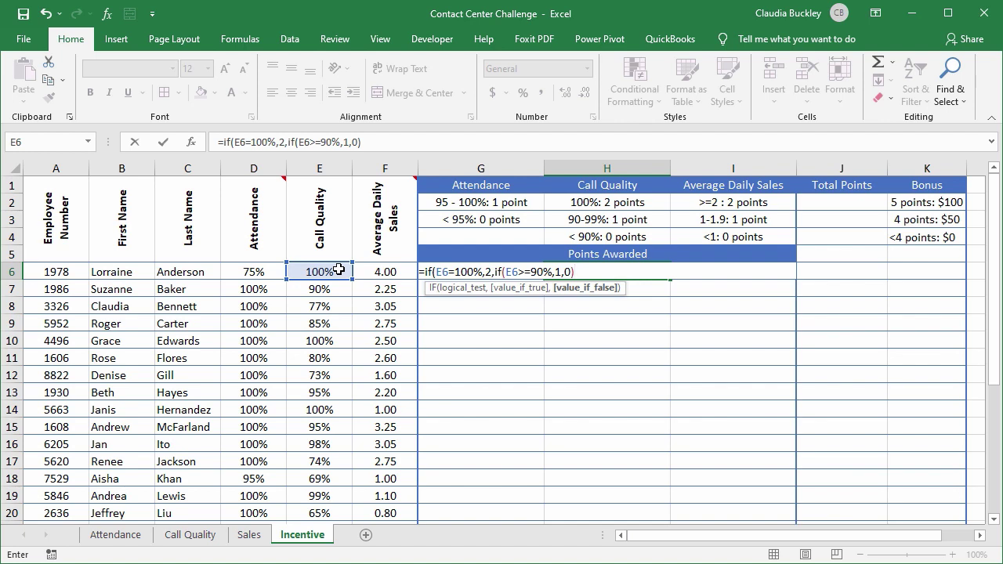
{"action": "type", "text": ")"}
{"action": "key", "text": "Return"}
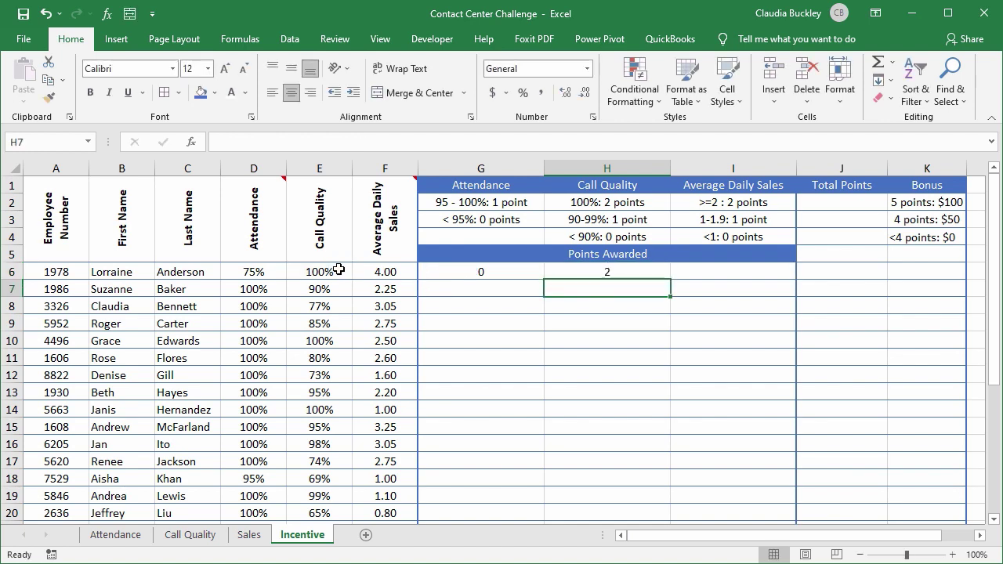
{"action": "left_click", "coordinate": [576, 274]}
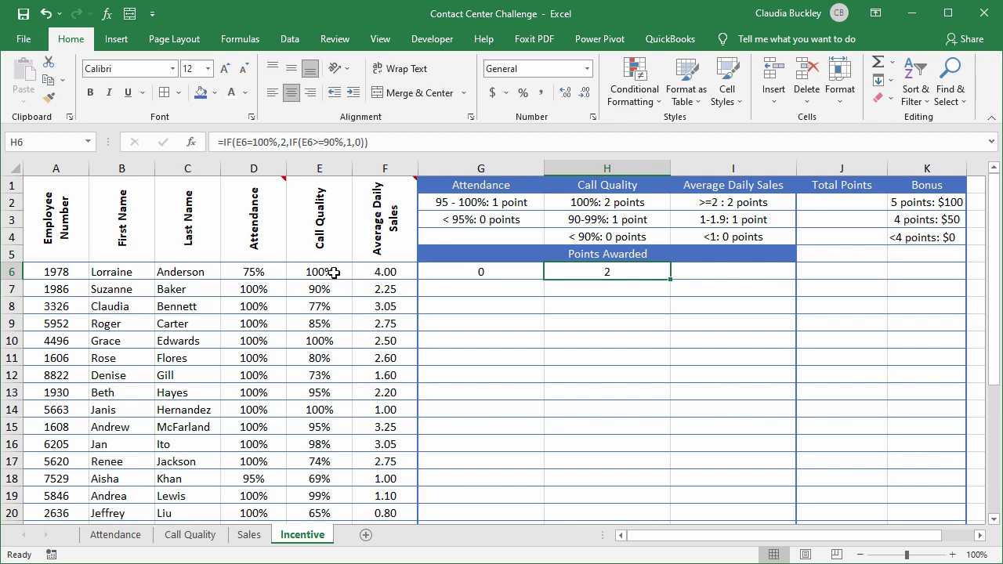
Step: Enter =IF(F6>=2,2,IF(F6>=1,1,0)) in I6 for average daily sales points
{"action": "left_click", "coordinate": [694, 271]}
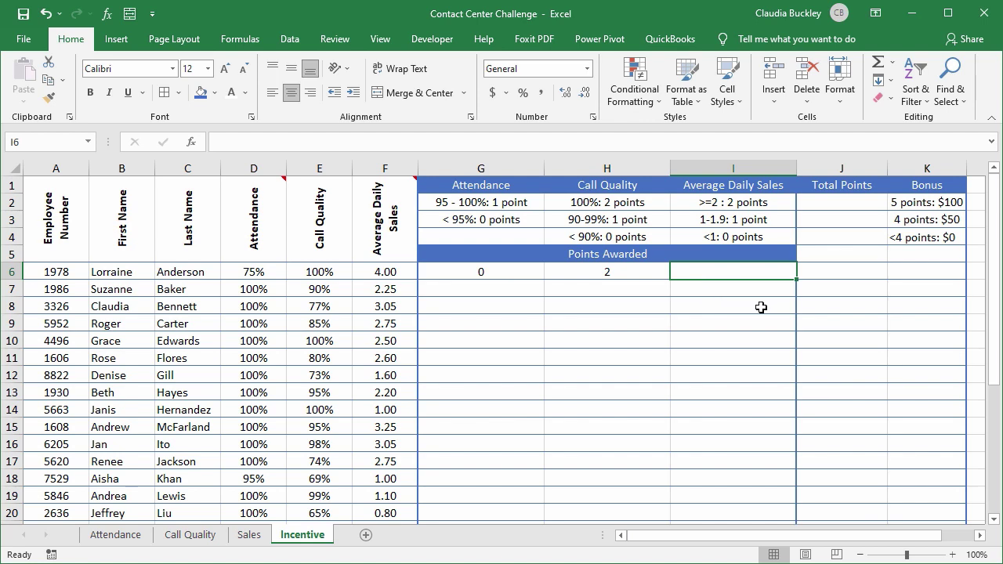
{"action": "type", "text": "=if("}
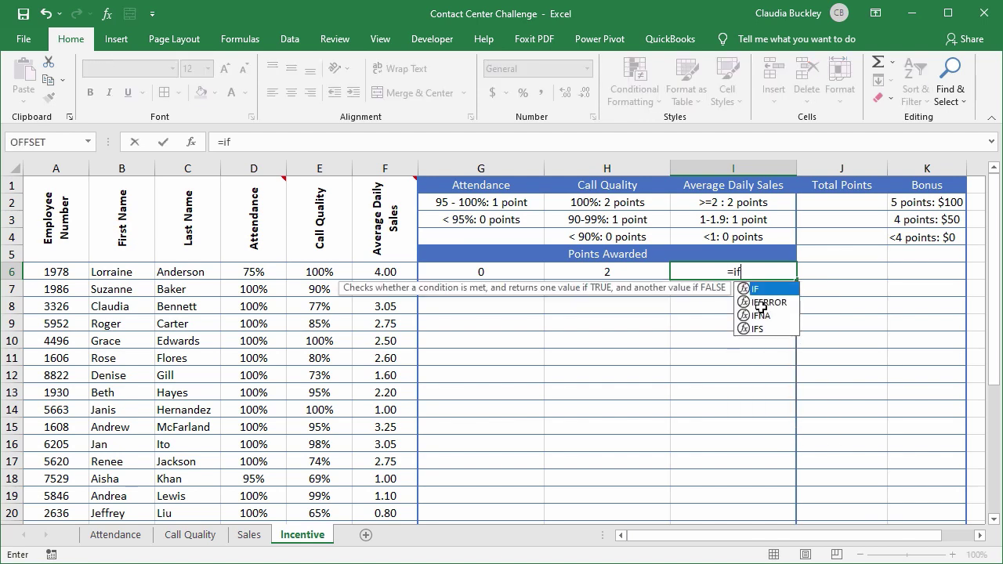
{"action": "left_click", "coordinate": [392, 273]}
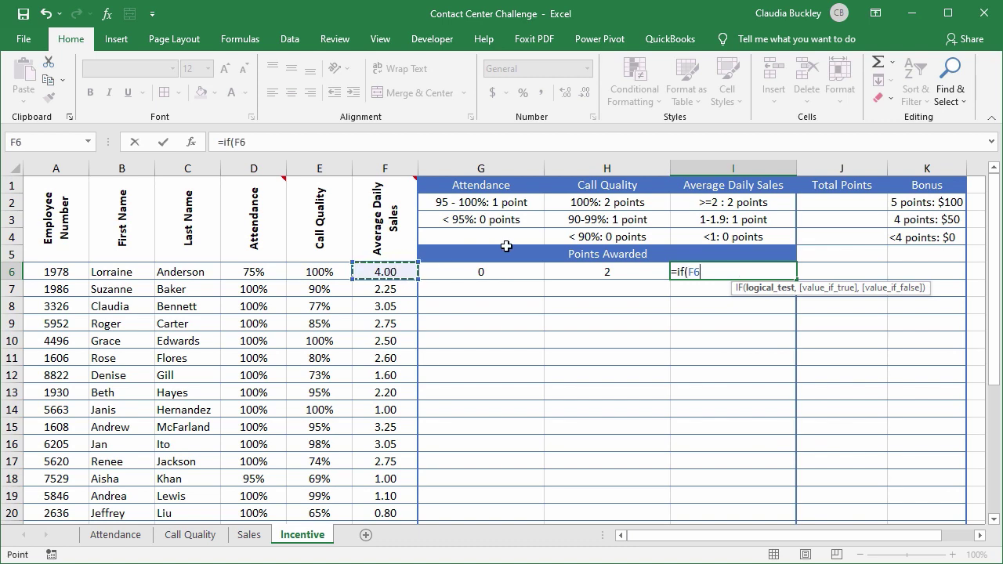
{"action": "type", "text": ">="}
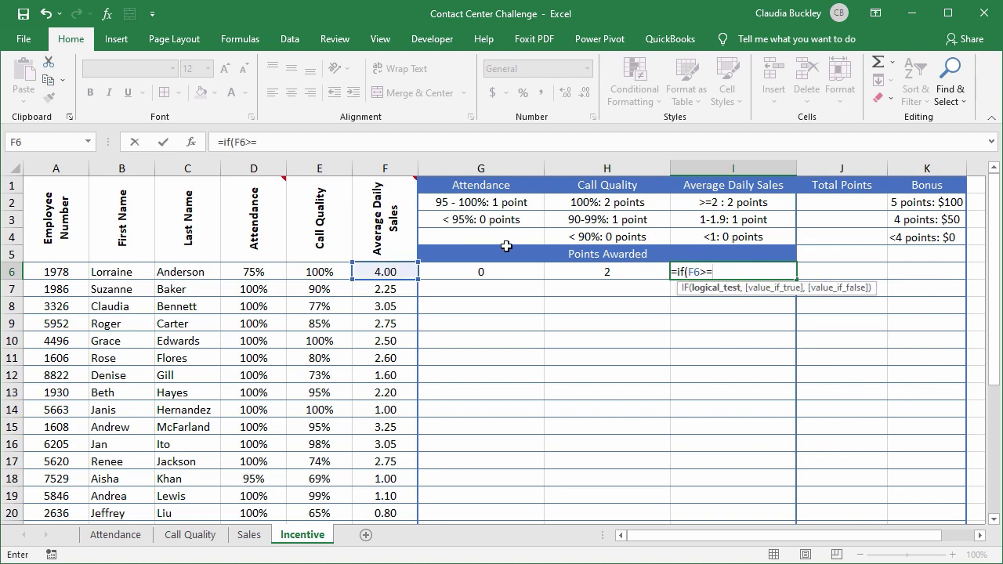
{"action": "type", "text": "2,"}
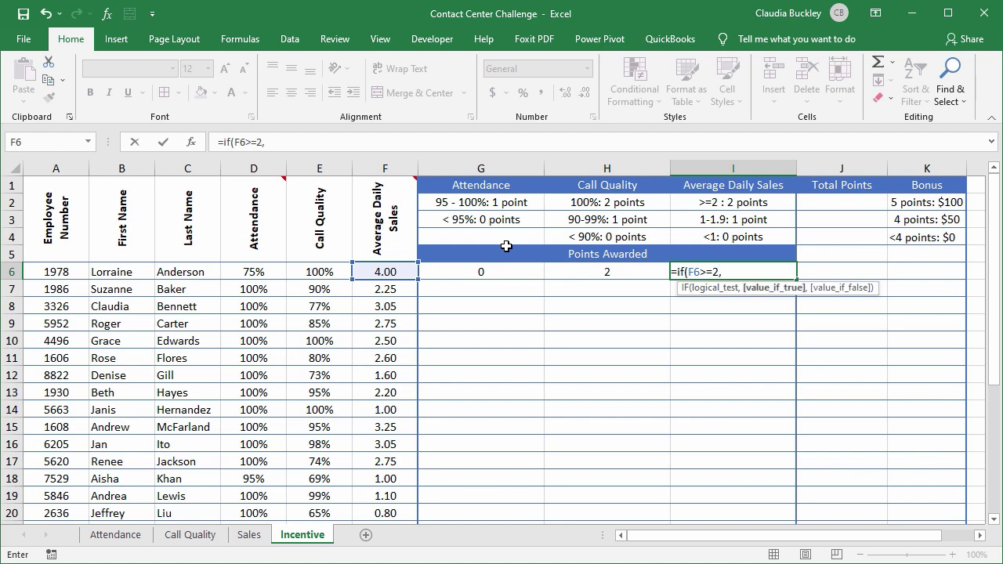
{"action": "type", "text": "2"}
{"action": "type", "text": ","}
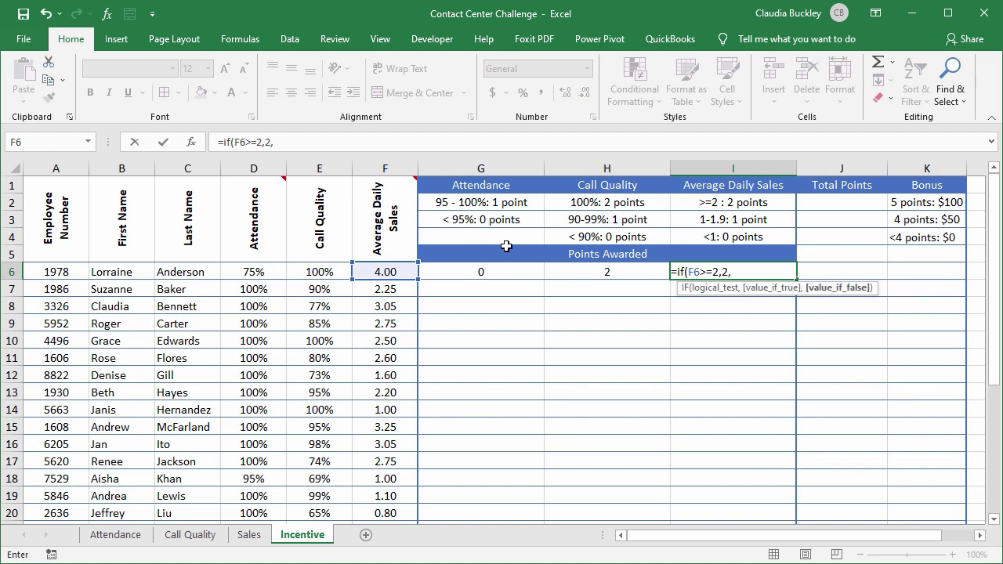
{"action": "type", "text": "if"}
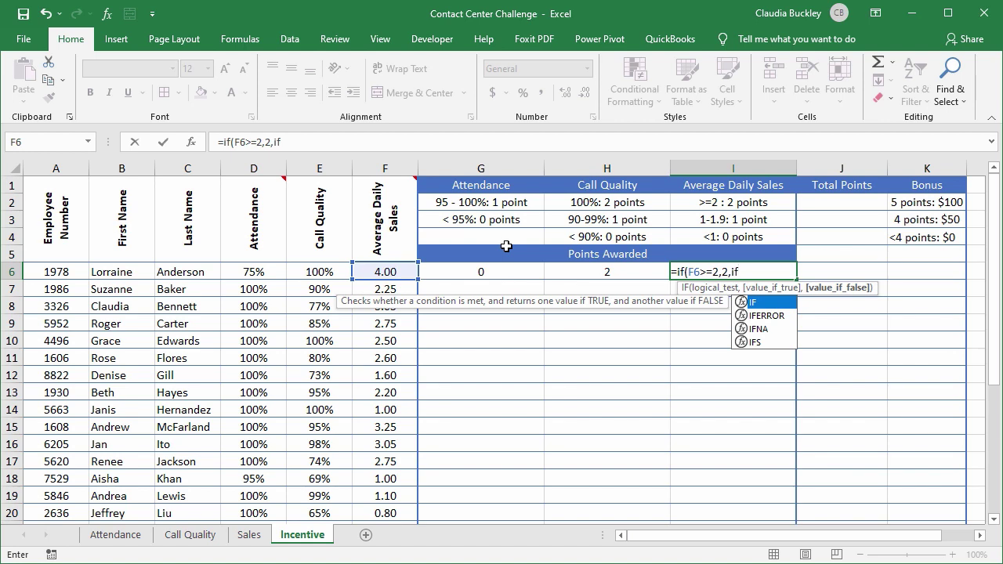
{"action": "type", "text": "("}
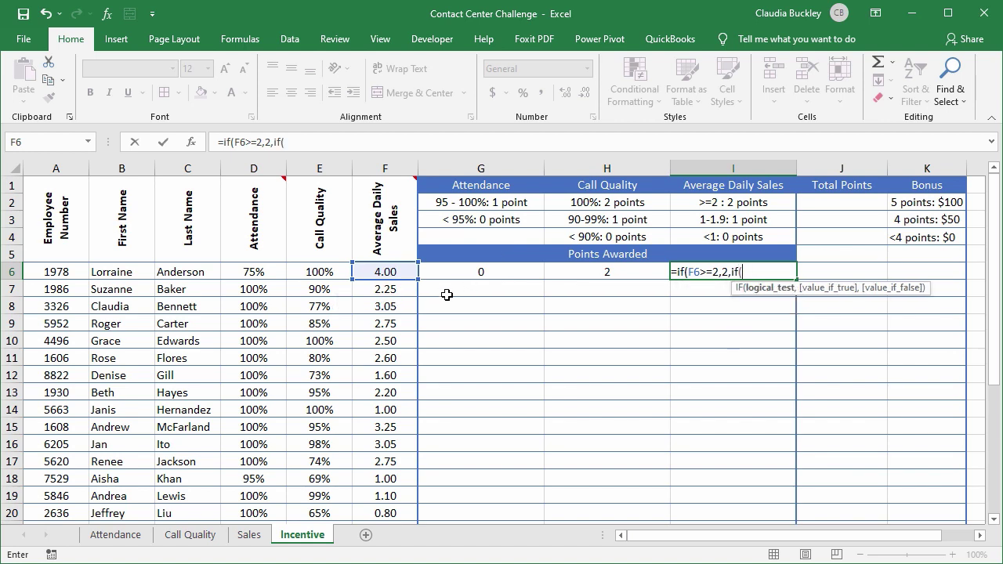
{"action": "left_click", "coordinate": [392, 272]}
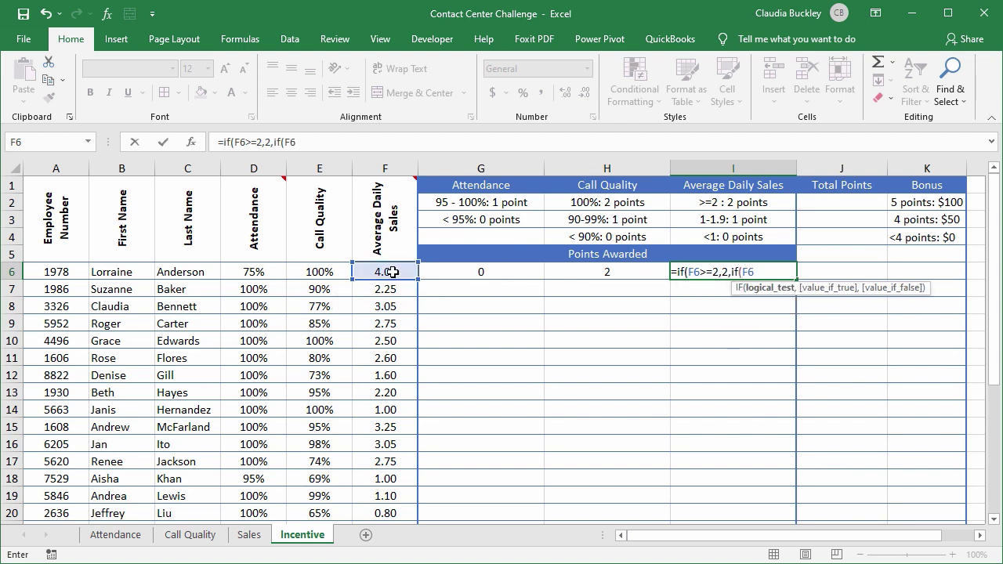
{"action": "type", "text": ">=1,1"}
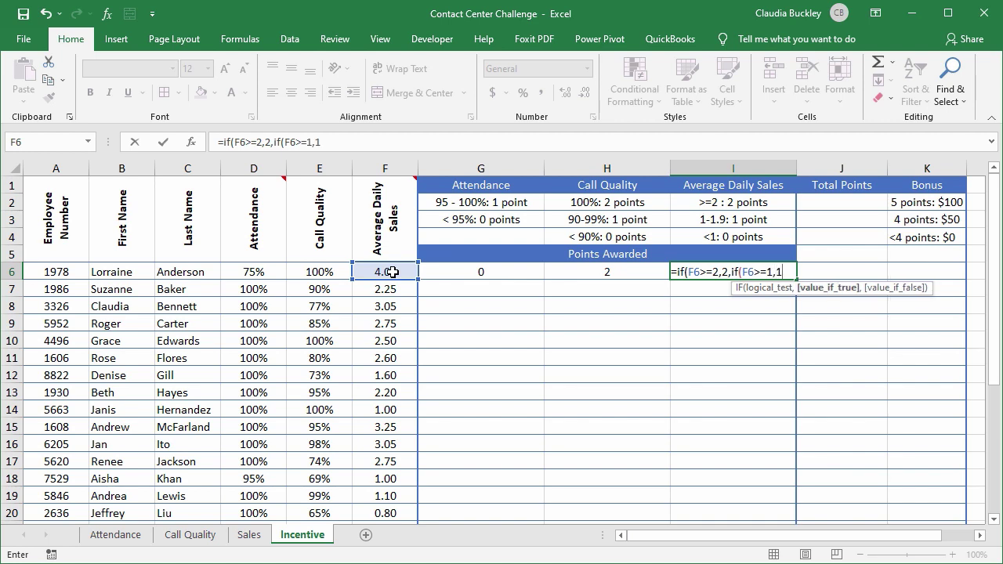
{"action": "type", "text": ","}
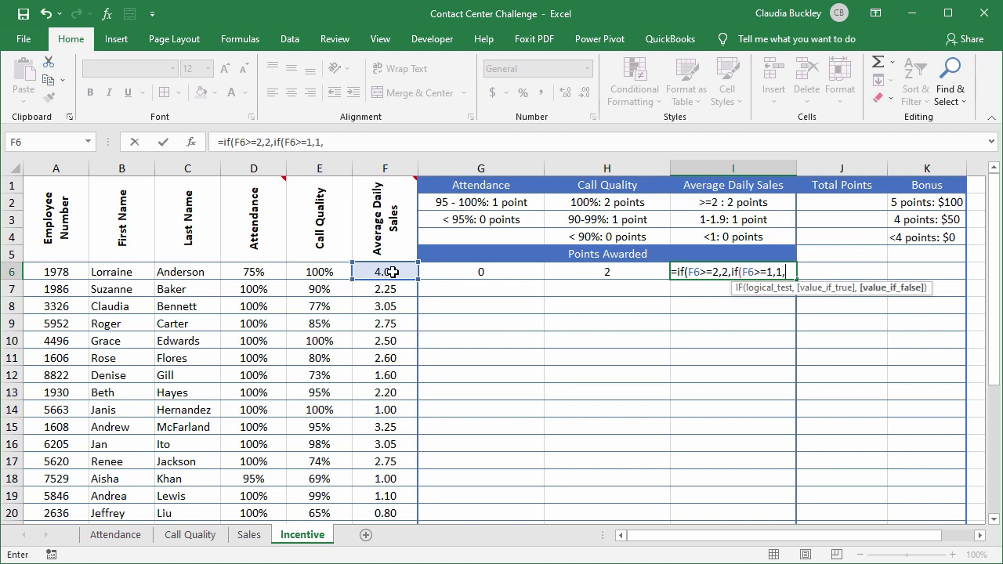
{"action": "type", "text": "0))"}
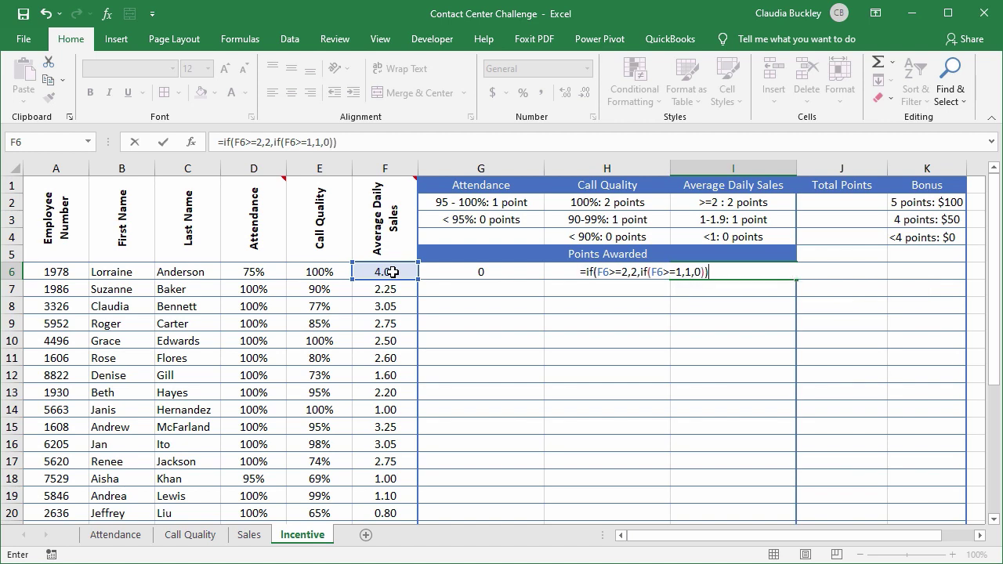
{"action": "key", "text": "ctrl+Return"}
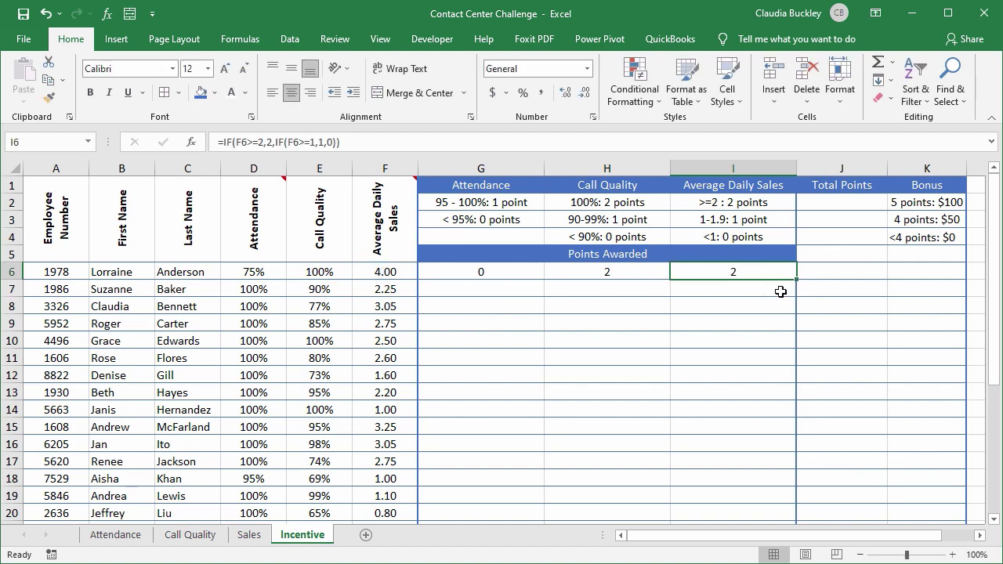
Step: Fill the G6:I6 points formulas down for every agent
{"action": "left_click_drag", "start_coordinate": [460, 266], "coordinate": [760, 271]}
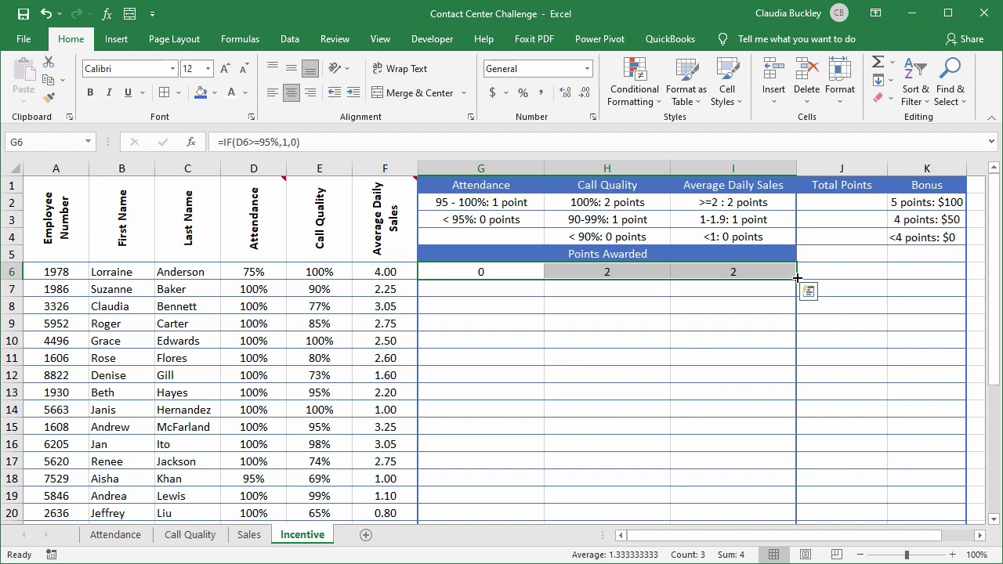
{"action": "double_click", "coordinate": [797, 278]}
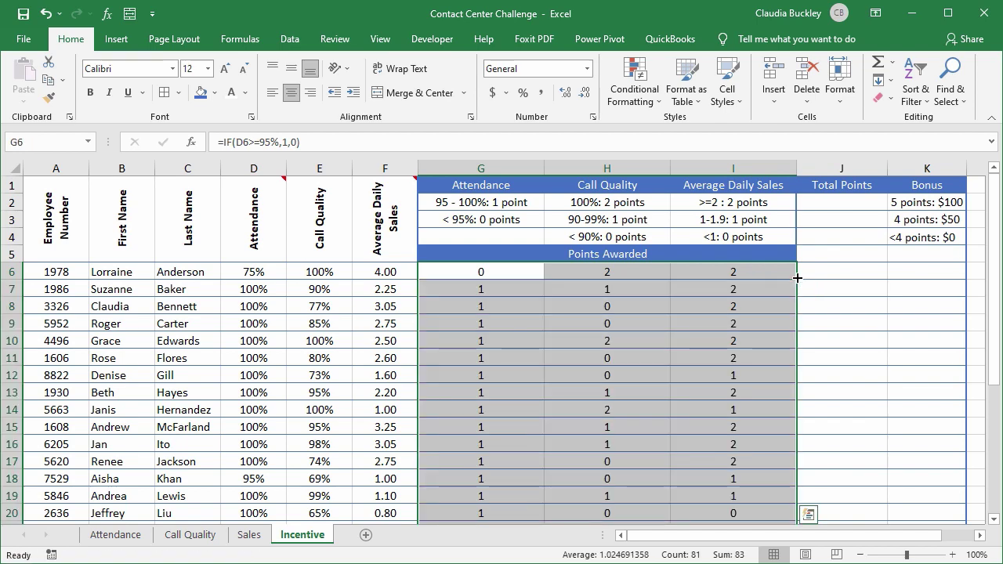
{"action": "scroll", "coordinate": [793, 279], "scroll_direction": "down", "scroll_amount": 4}
{"action": "scroll", "coordinate": [790, 280], "scroll_direction": "up", "scroll_amount": 4}
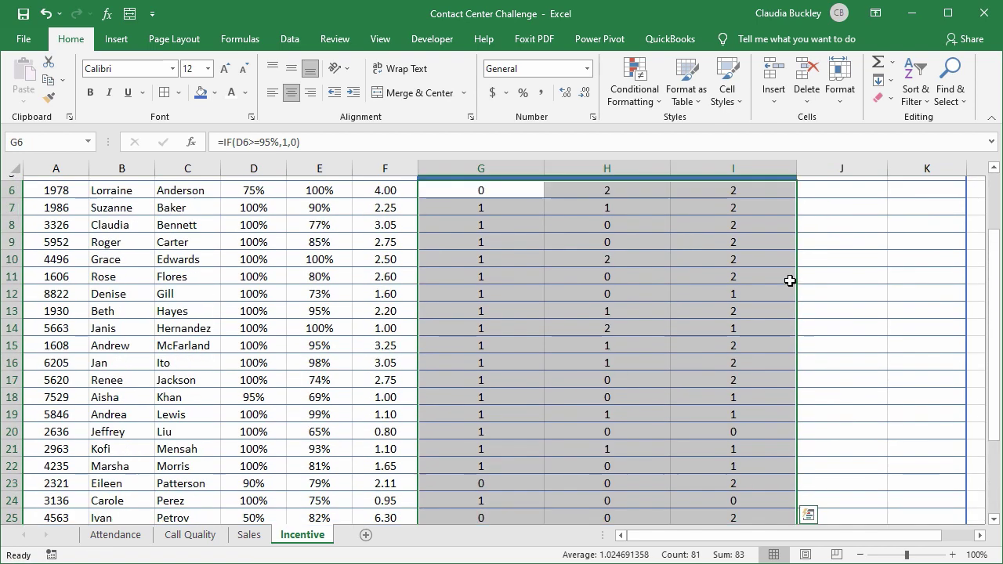
{"action": "scroll", "coordinate": [790, 279], "scroll_direction": "up", "scroll_amount": 2}
{"action": "left_click", "coordinate": [815, 272]}
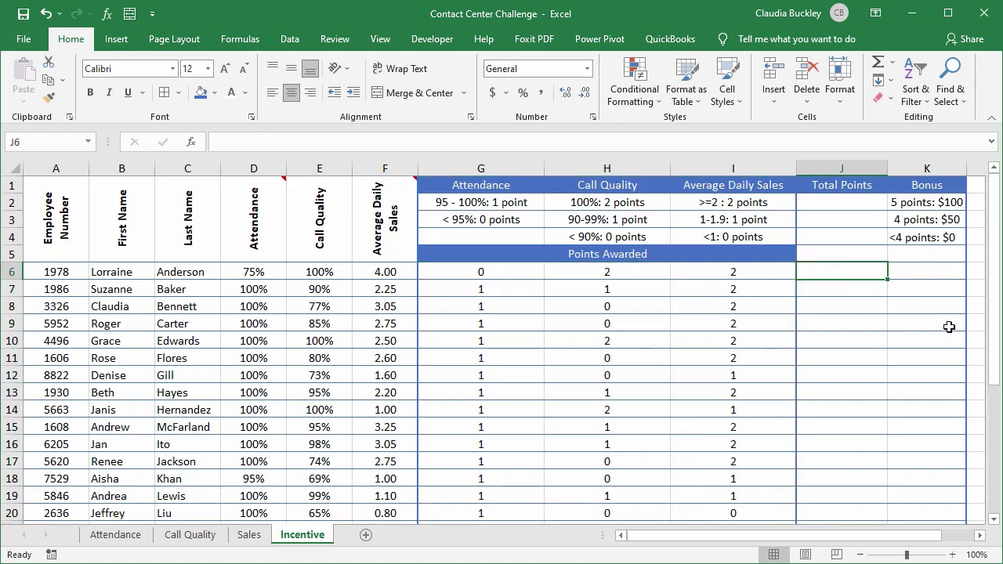
Step: Total each agent's points with =SUM(G6:I6) and fill it down the Total Points column
{"action": "type", "text": "=sum("}
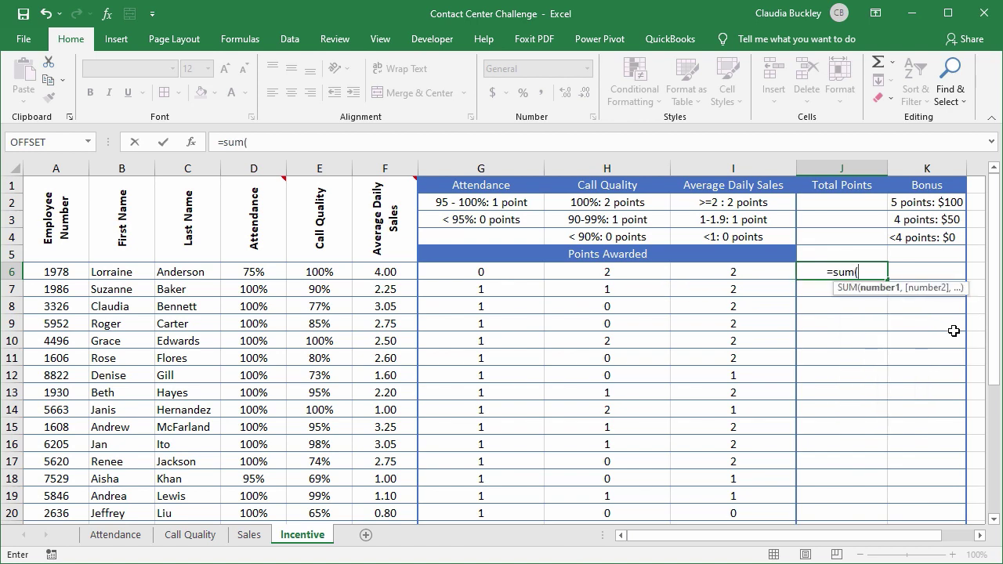
{"action": "left_click_drag", "start_coordinate": [476, 276], "coordinate": [717, 272]}
{"action": "key", "text": "ctrl+Return"}
{"action": "double_click", "coordinate": [889, 281]}
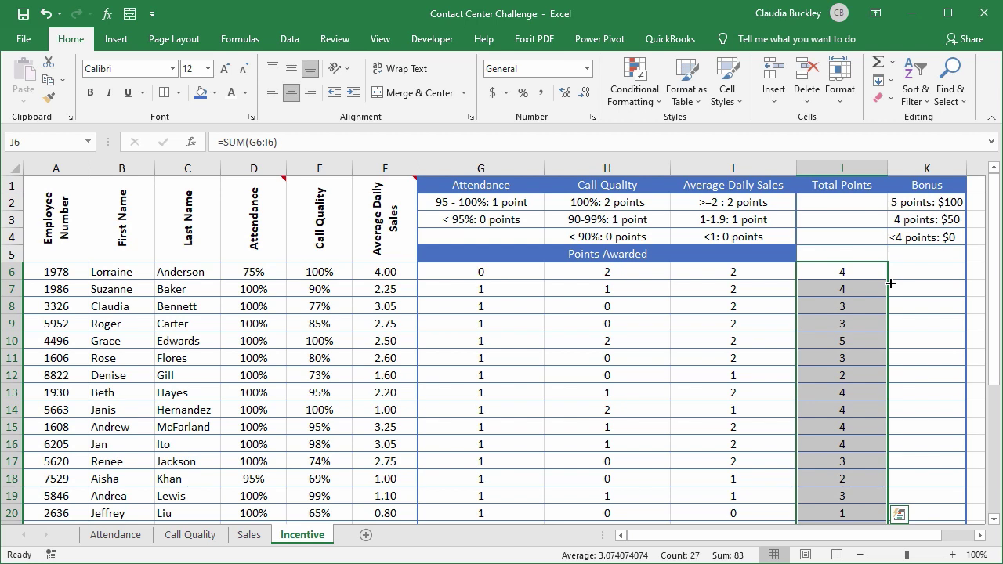
Step: Apply the 3 Traffic Lights icon set to the Total Points totals
{"action": "left_click", "coordinate": [634, 101]}
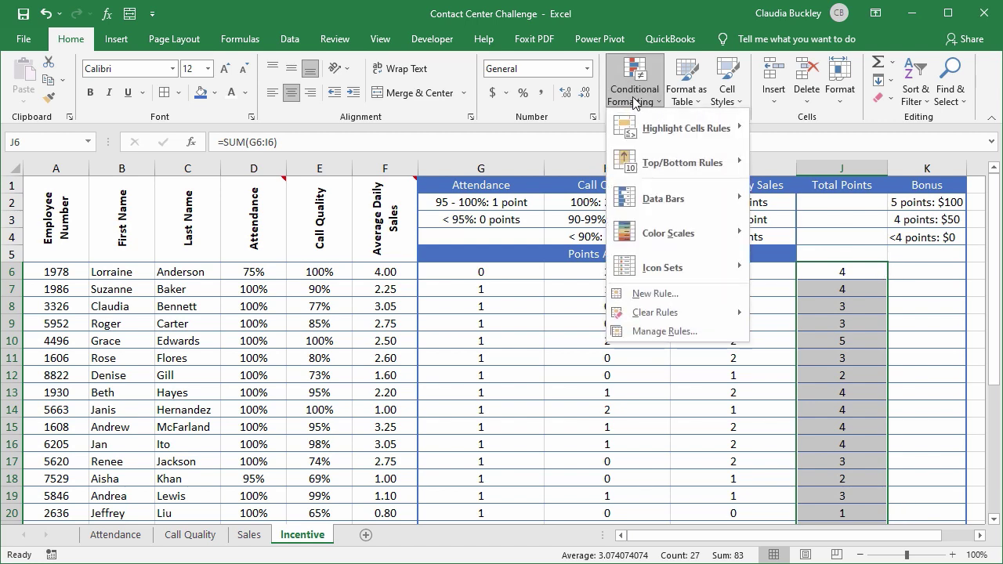
{"action": "mouse_move", "coordinate": [665, 271]}
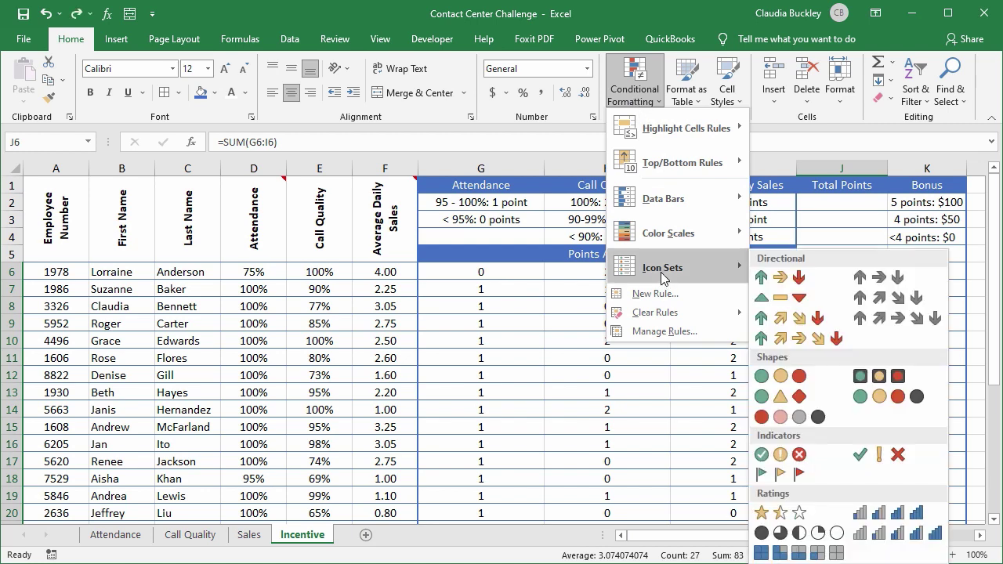
{"action": "left_click", "coordinate": [791, 382]}
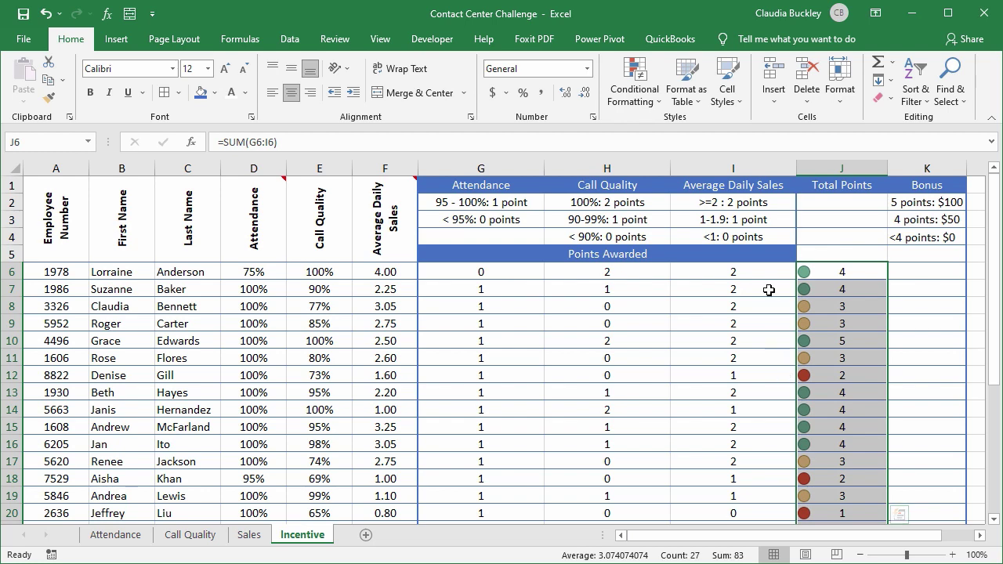
{"action": "left_click", "coordinate": [635, 82]}
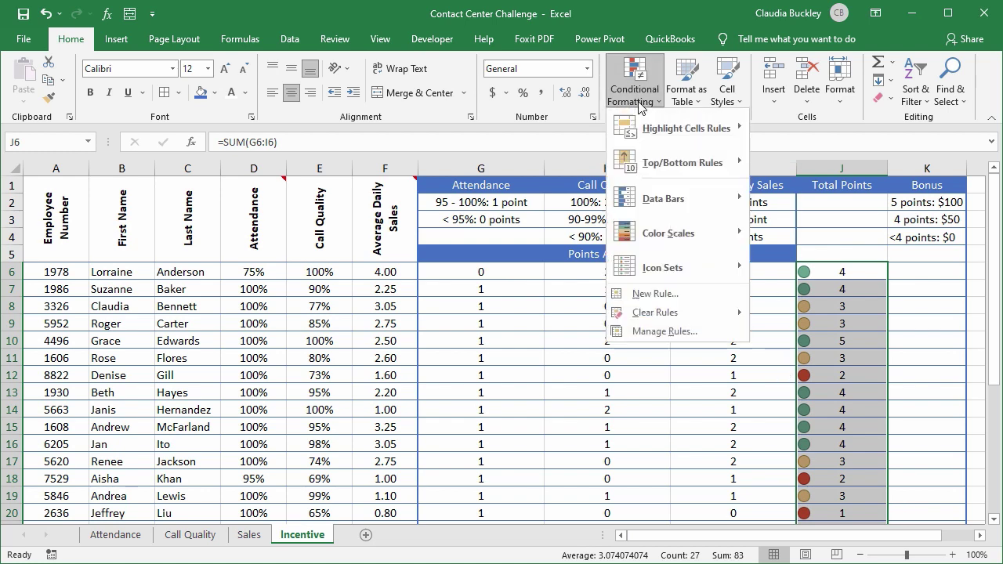
Step: Edit the icon set rule so the green icon uses Number type with value 5
{"action": "left_click", "coordinate": [665, 331]}
{"action": "left_click", "coordinate": [132, 287]}
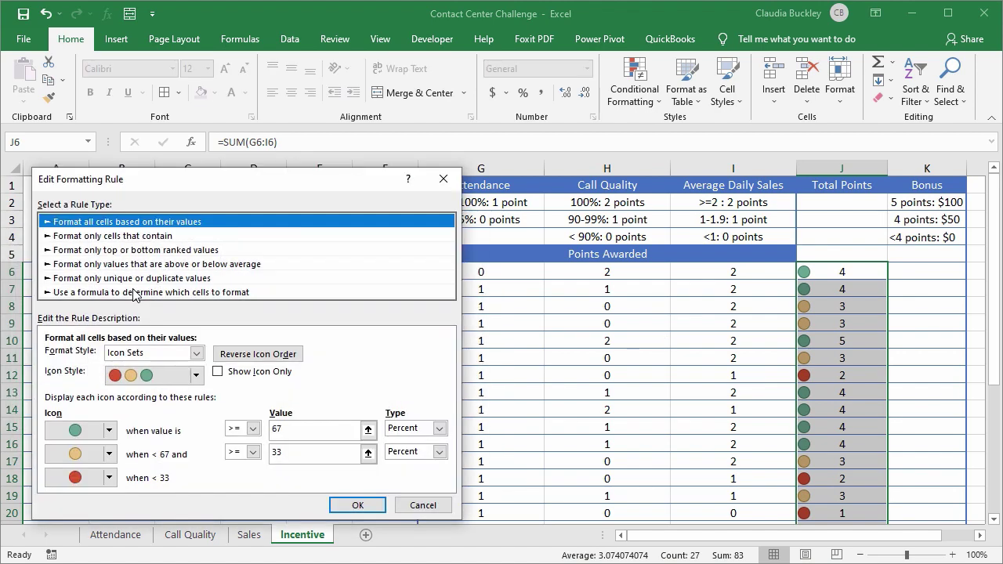
{"action": "left_click", "coordinate": [439, 430]}
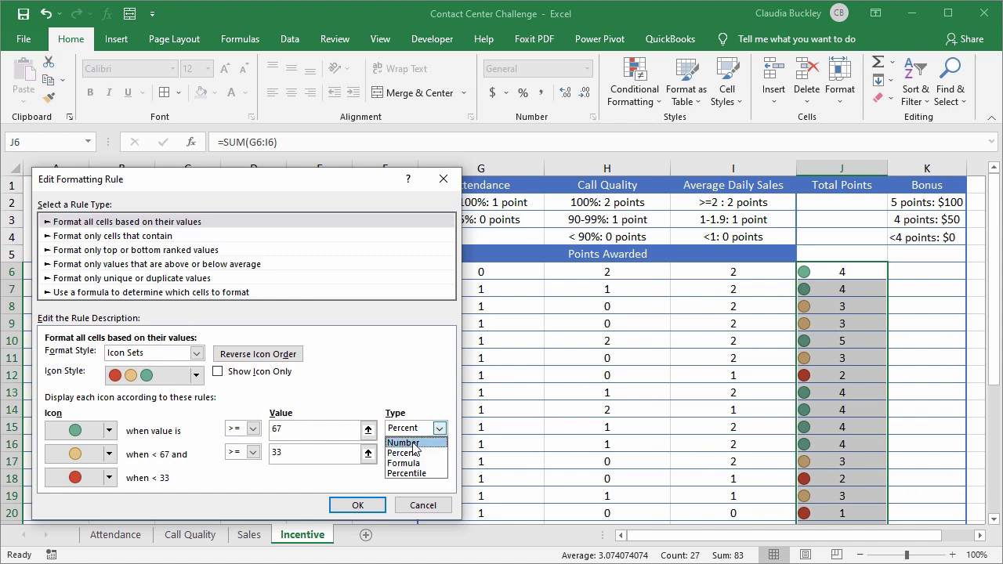
{"action": "left_click", "coordinate": [414, 442]}
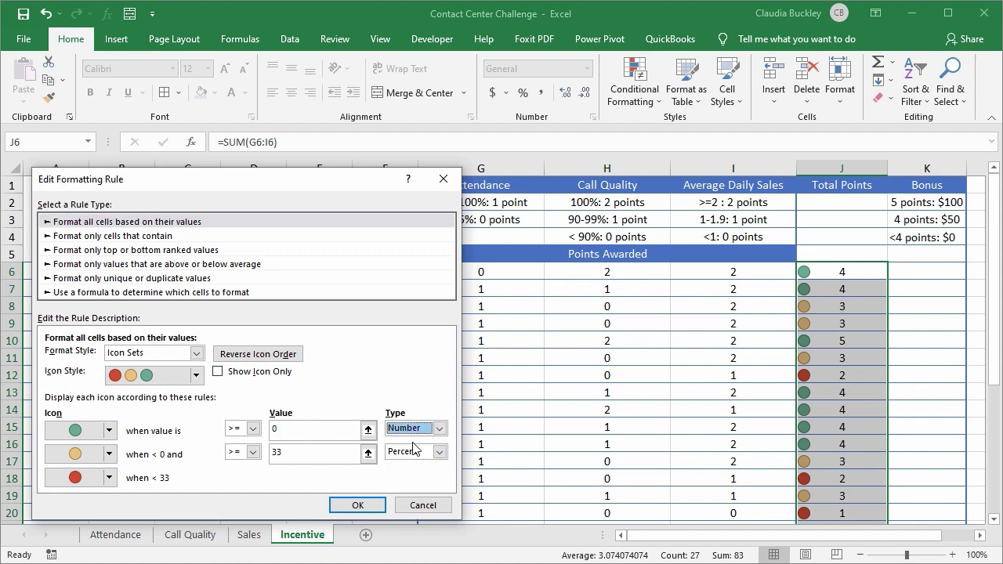
{"action": "left_click", "coordinate": [270, 428]}
{"action": "type", "text": "5"}
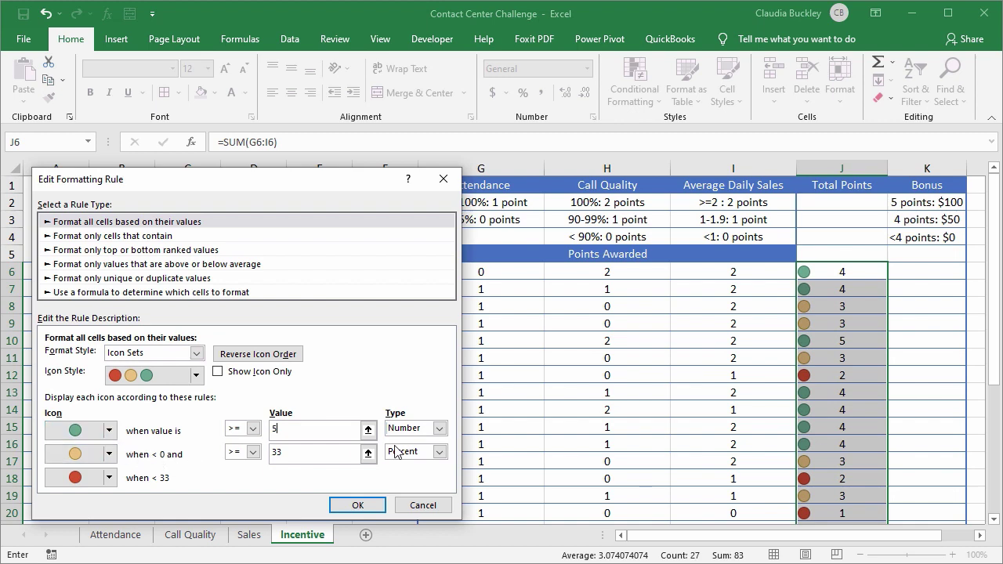
Step: Set the amber icon to Number type with value 4 and apply the revised rule
{"action": "left_click", "coordinate": [441, 452]}
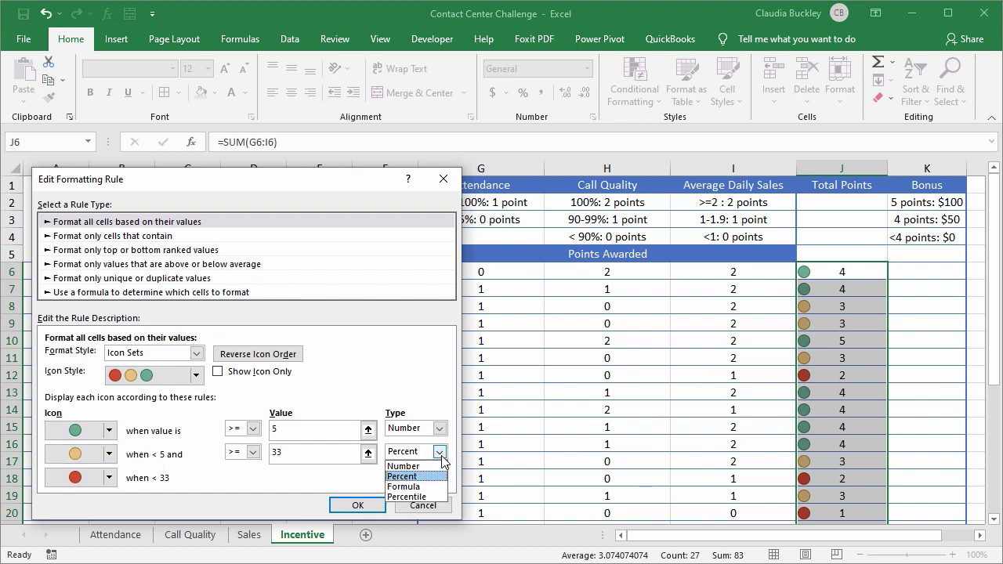
{"action": "left_click", "coordinate": [415, 461]}
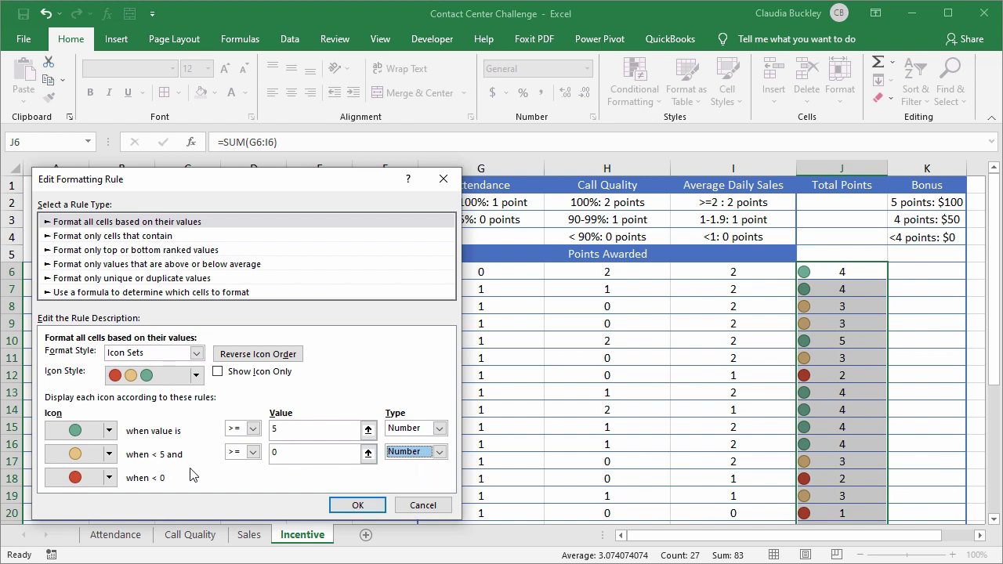
{"action": "left_click", "coordinate": [273, 453]}
{"action": "type", "text": "4"}
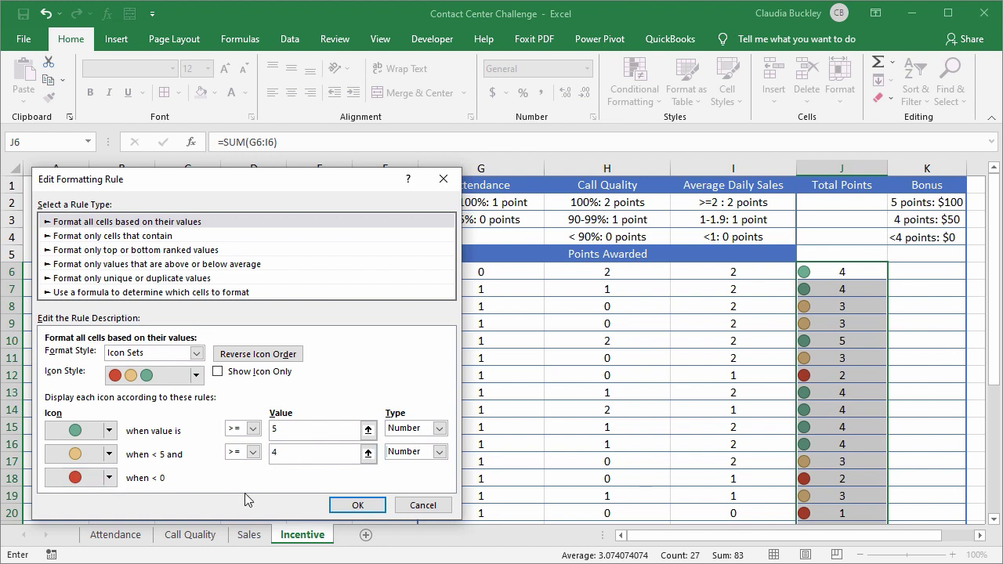
{"action": "left_click", "coordinate": [354, 504]}
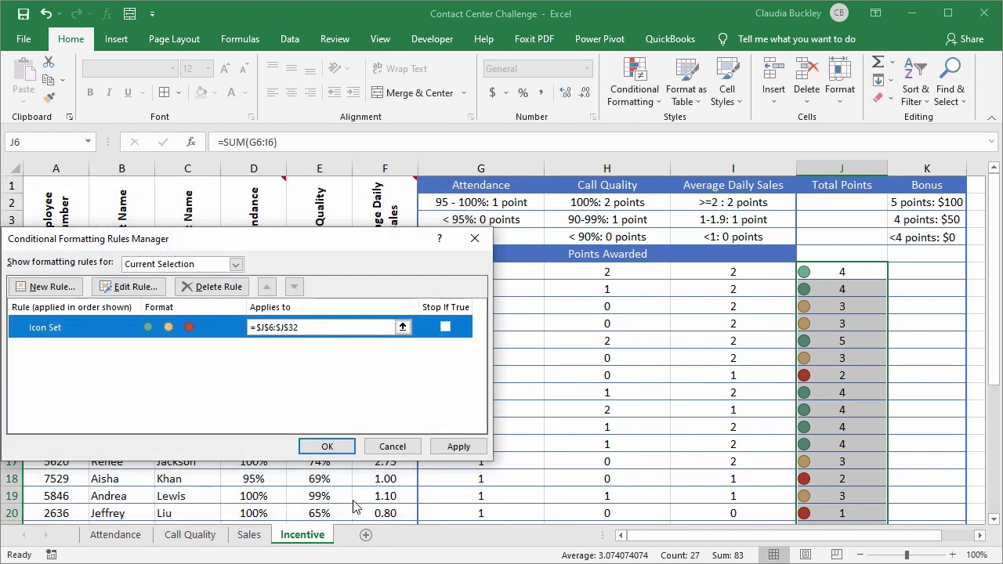
{"action": "left_click", "coordinate": [458, 446]}
{"action": "left_click", "coordinate": [333, 446]}
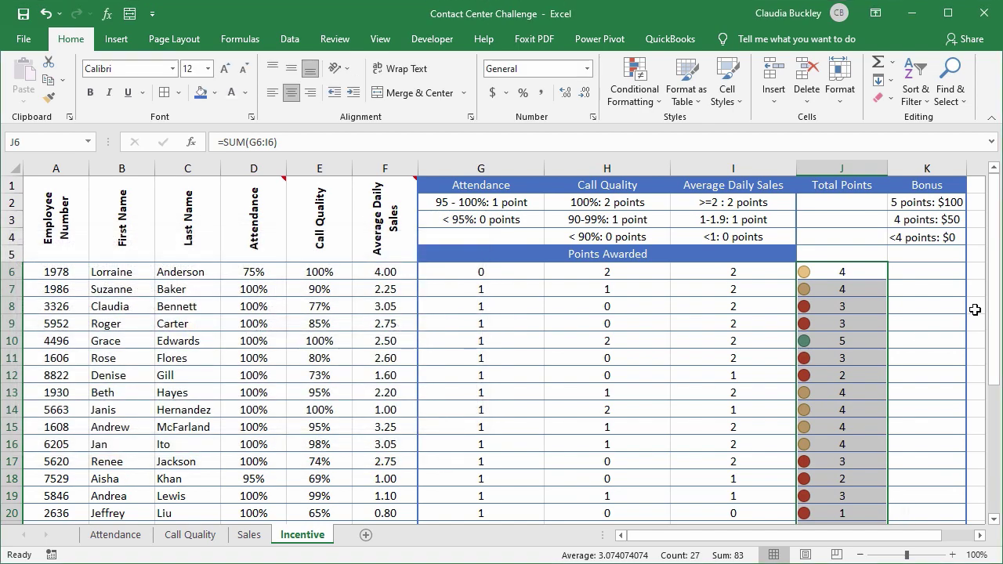
{"action": "scroll", "coordinate": [864, 299], "scroll_direction": "down", "scroll_amount": 8}
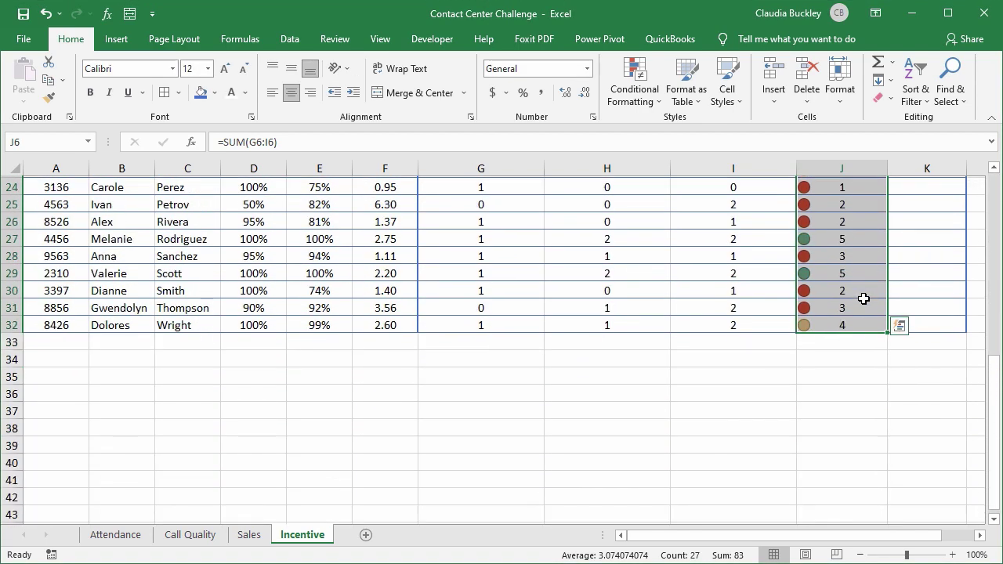
{"action": "scroll", "coordinate": [863, 299], "scroll_direction": "up", "scroll_amount": 6}
{"action": "scroll", "coordinate": [863, 299], "scroll_direction": "up", "scroll_amount": 2}
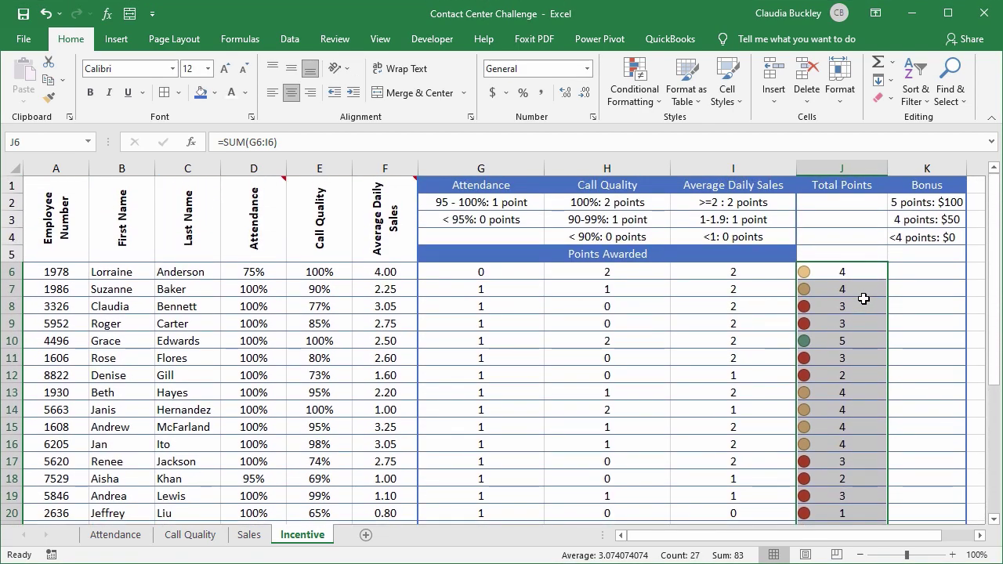
{"action": "left_click", "coordinate": [902, 271]}
Step: Enter =IF(J6=5,100,IF(J6=4,50,0)) in K6 for the first agent's bonus
{"action": "left_click", "coordinate": [903, 271]}
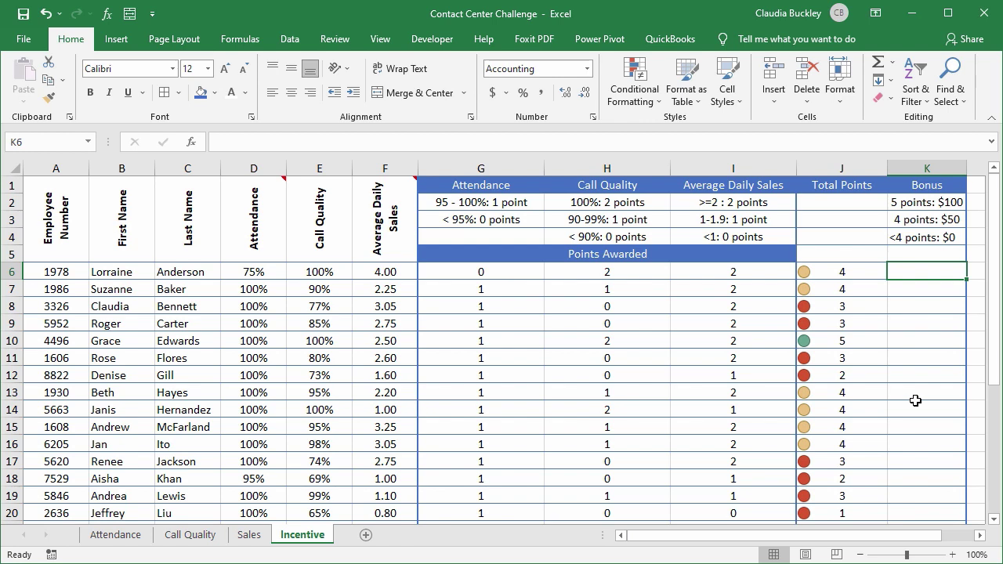
{"action": "type", "text": "=if("}
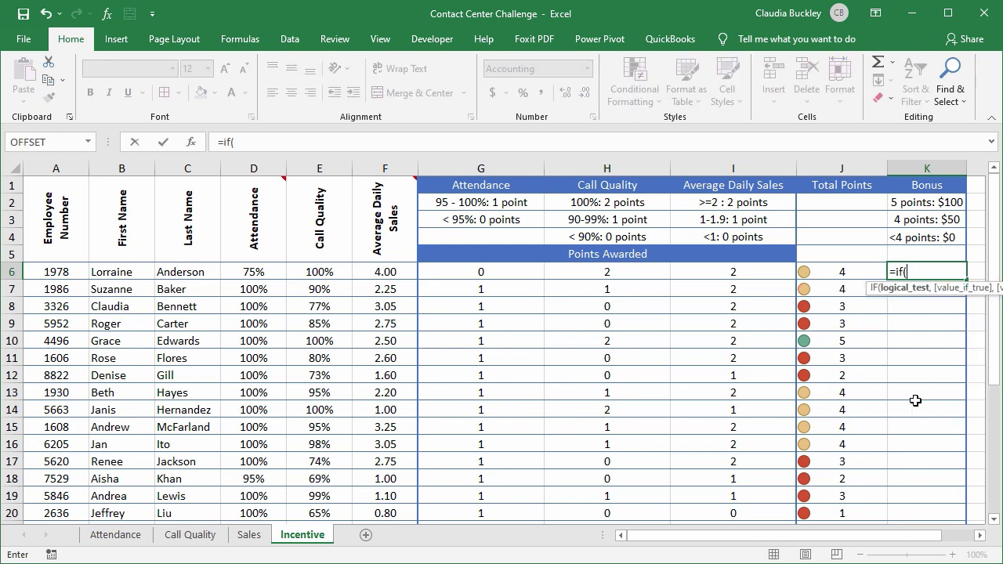
{"action": "left_click", "coordinate": [835, 272]}
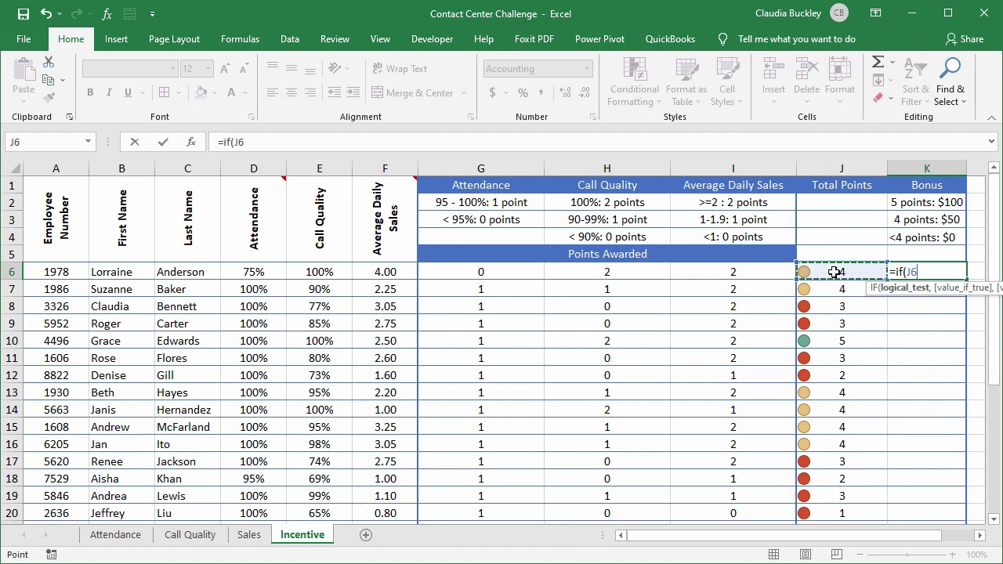
{"action": "type", "text": "=5,"}
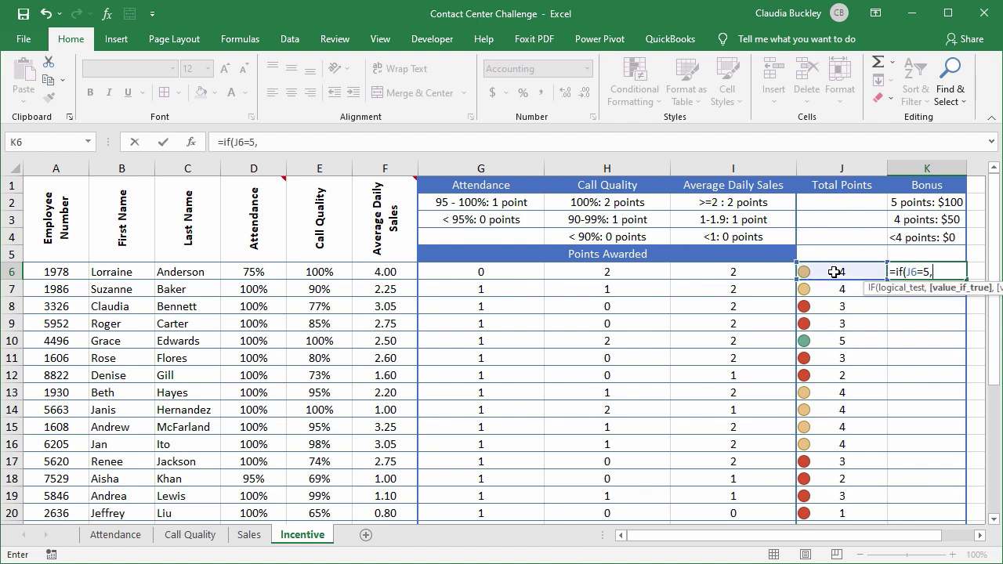
{"action": "type", "text": "100,if("}
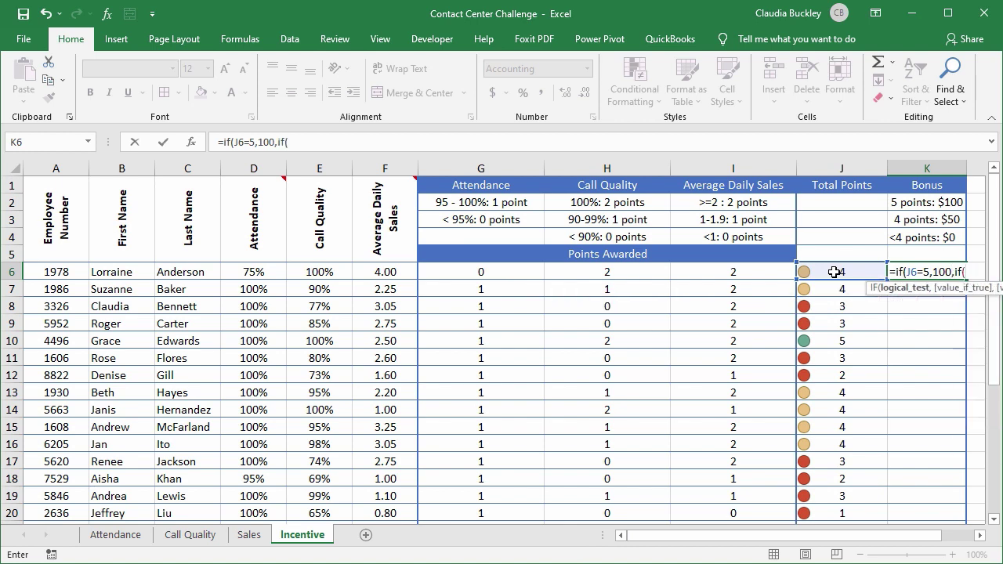
{"action": "left_click", "coordinate": [833, 272]}
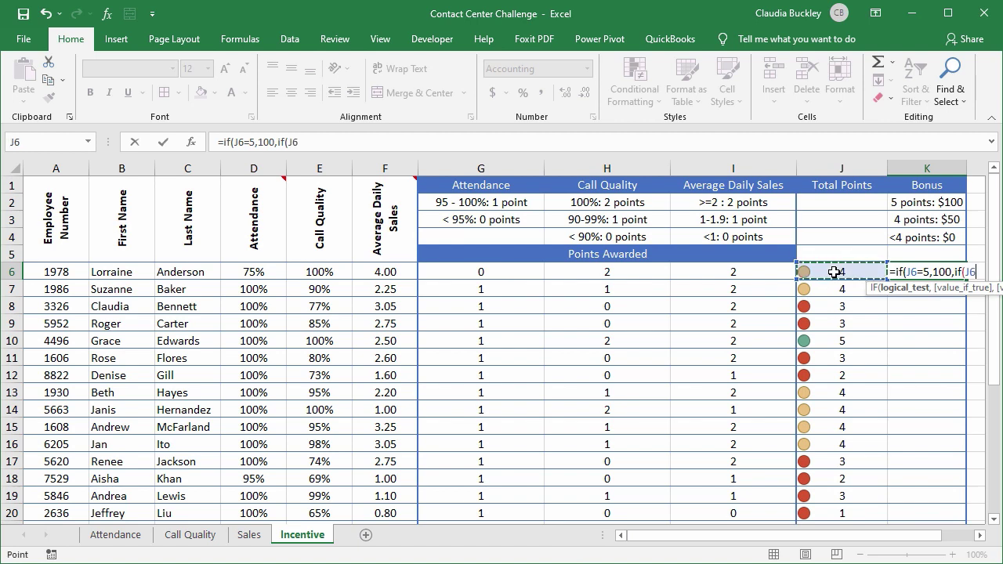
{"action": "type", "text": "=4"}
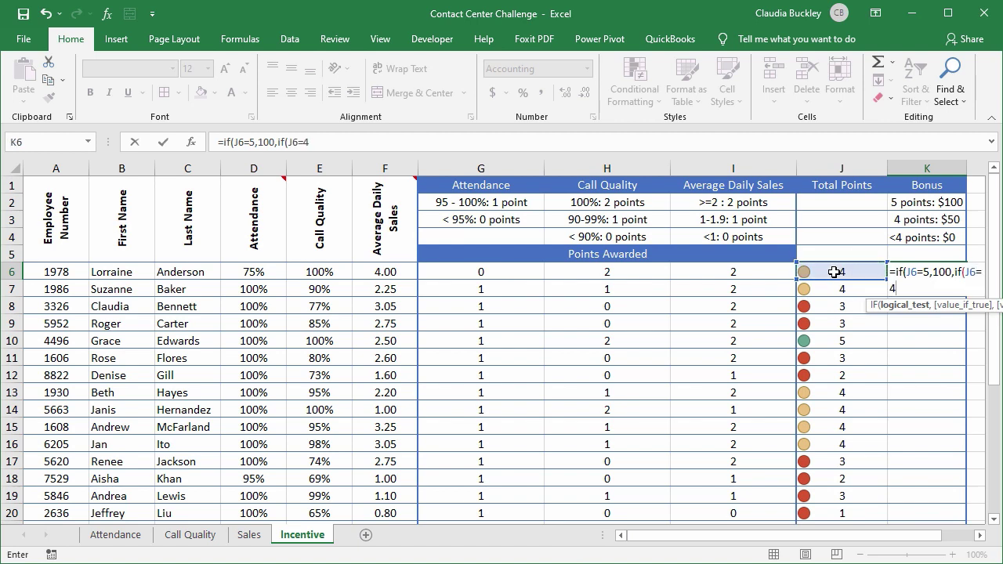
{"action": "type", "text": ",50"}
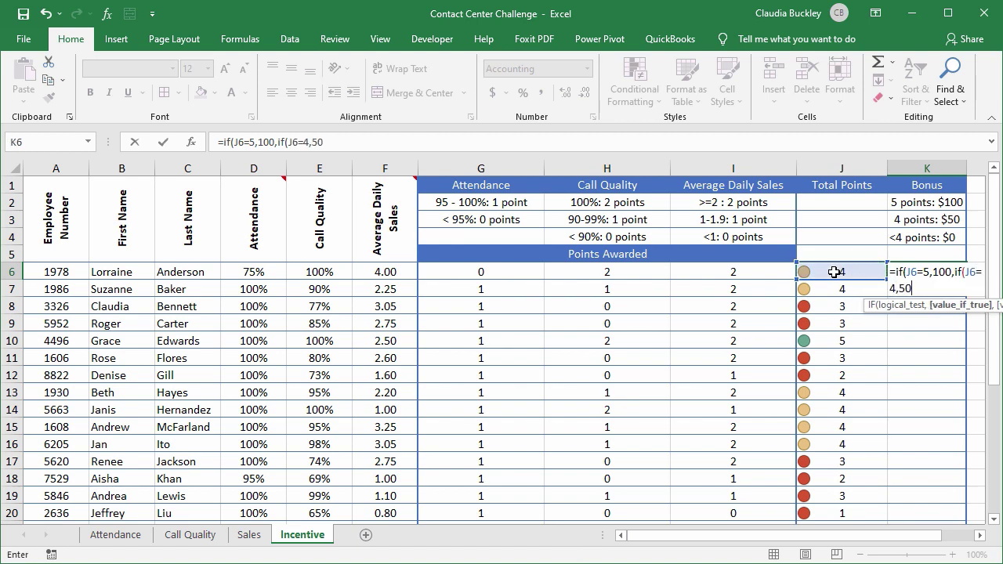
{"action": "type", "text": ",0"}
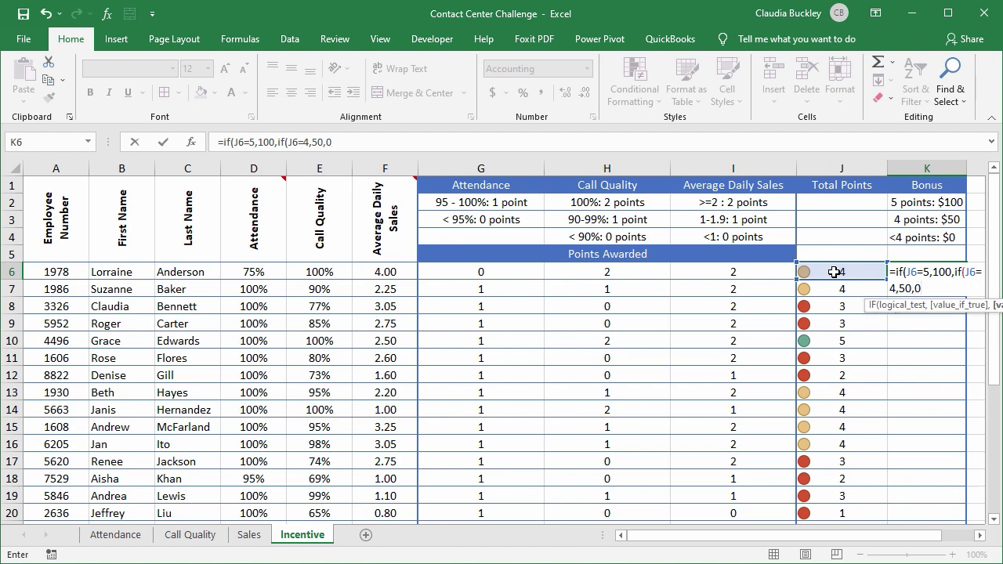
{"action": "type", "text": "))"}
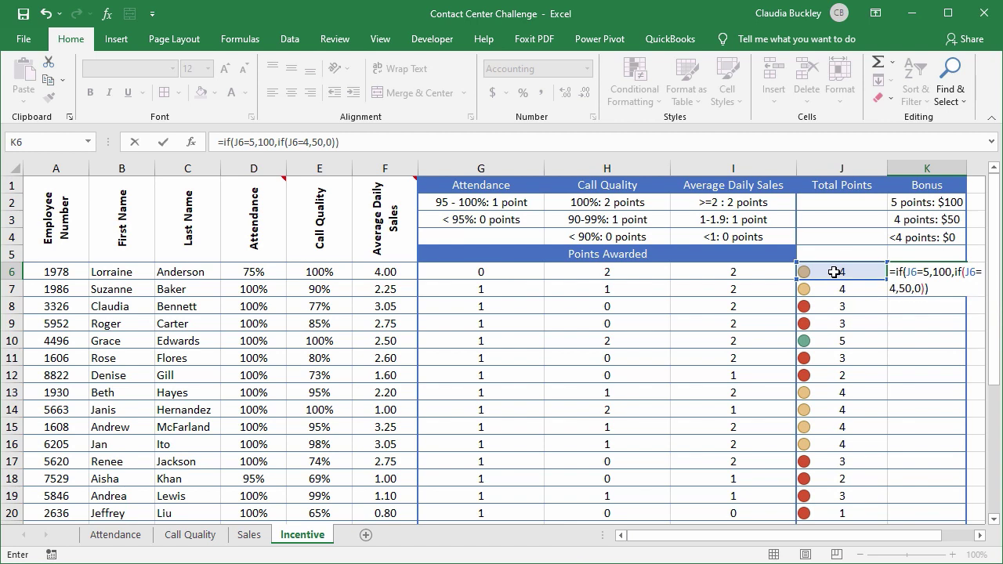
Step: Commit K6's bonus formula and fill it down to K32 for every agent
{"action": "key", "text": "Return"}
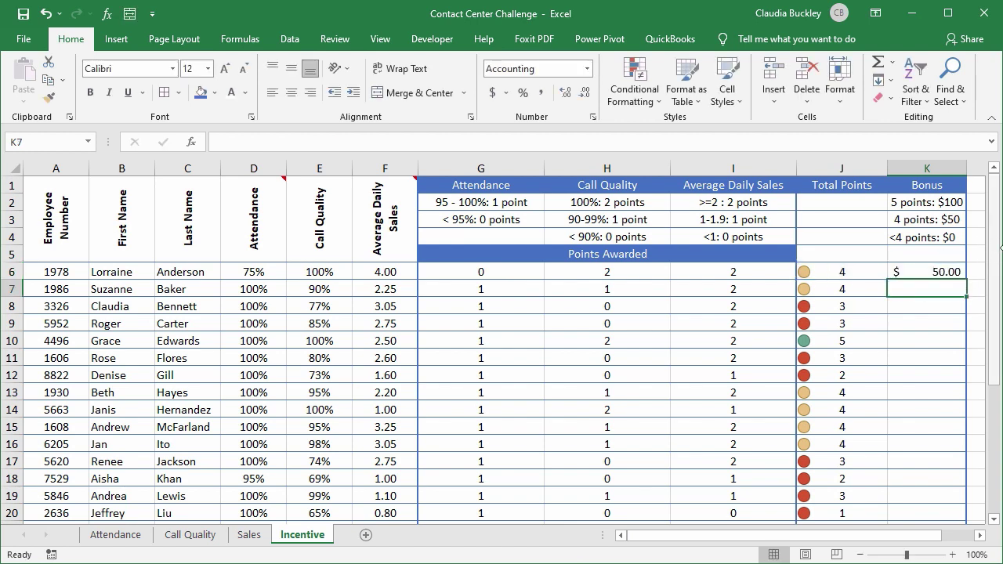
{"action": "left_click", "coordinate": [957, 267]}
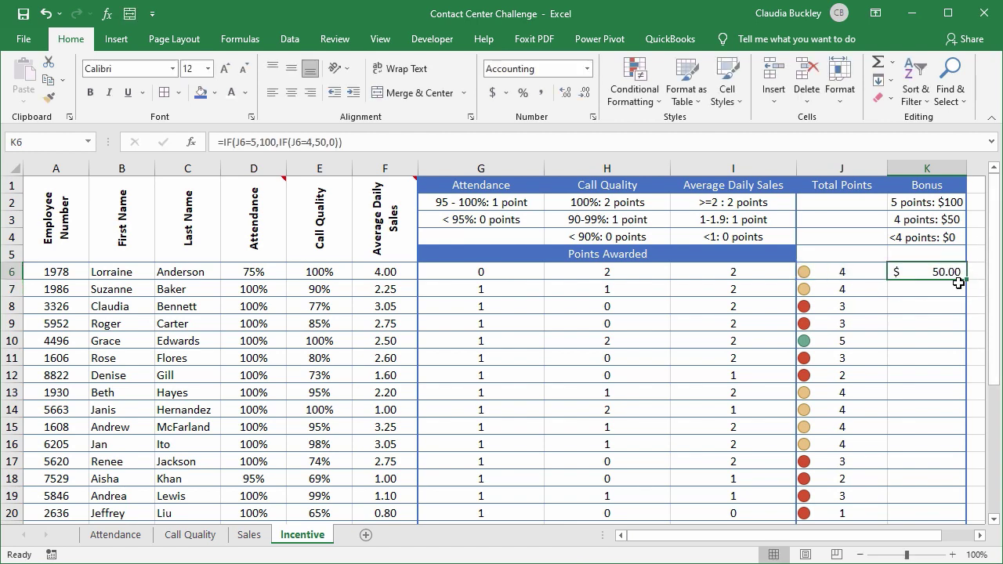
{"action": "double_click", "coordinate": [969, 282]}
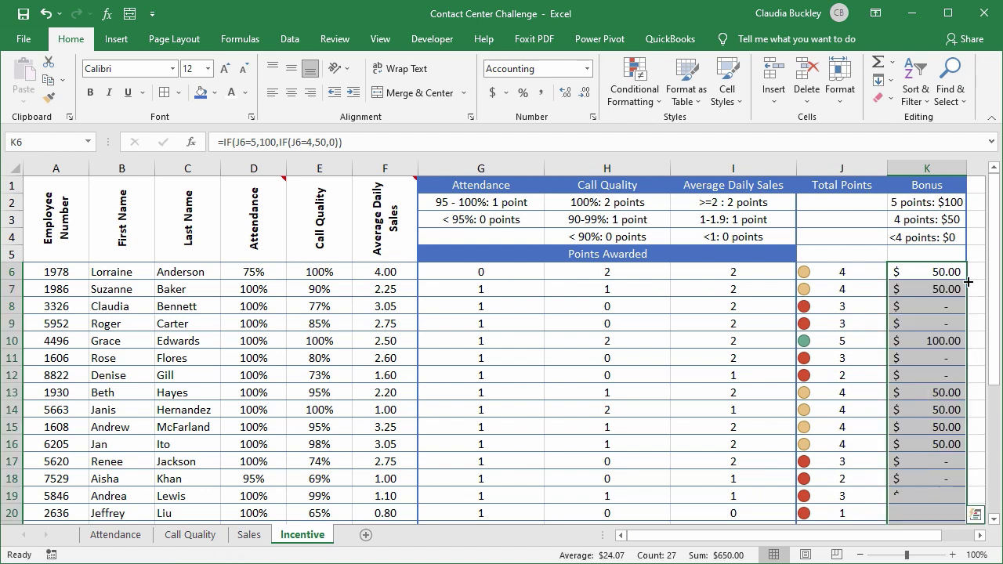
{"action": "scroll", "coordinate": [950, 344], "scroll_direction": "down", "scroll_amount": 5}
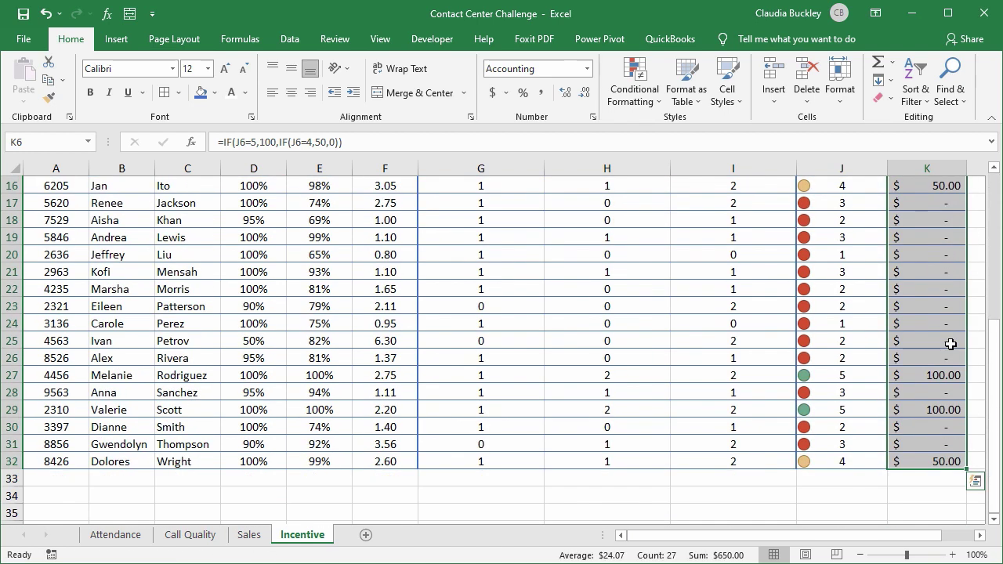
{"action": "scroll", "coordinate": [950, 344], "scroll_direction": "up", "scroll_amount": 5}
{"action": "scroll", "coordinate": [950, 344], "scroll_direction": "down", "scroll_amount": 2}
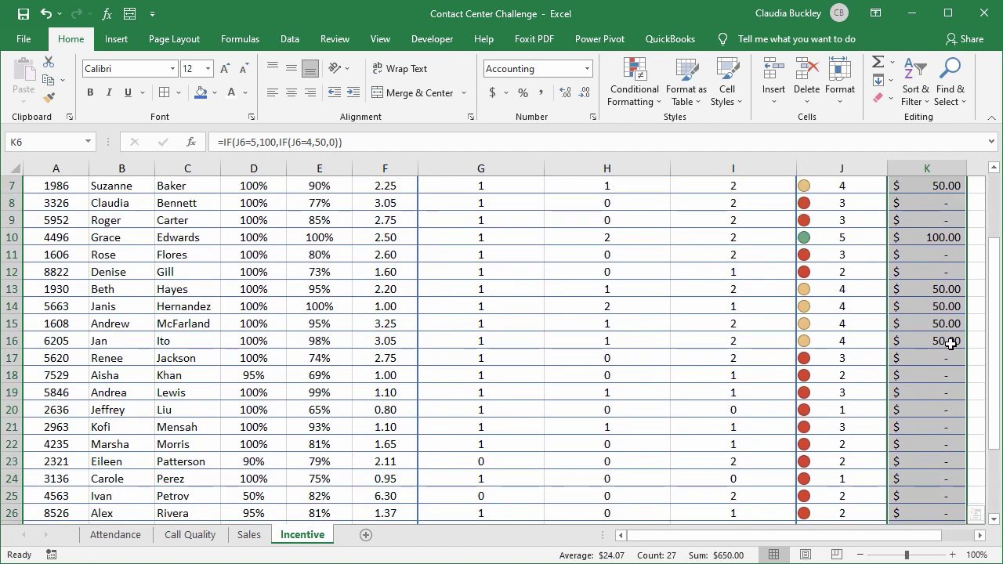
{"action": "scroll", "coordinate": [951, 344], "scroll_direction": "up", "scroll_amount": 2}
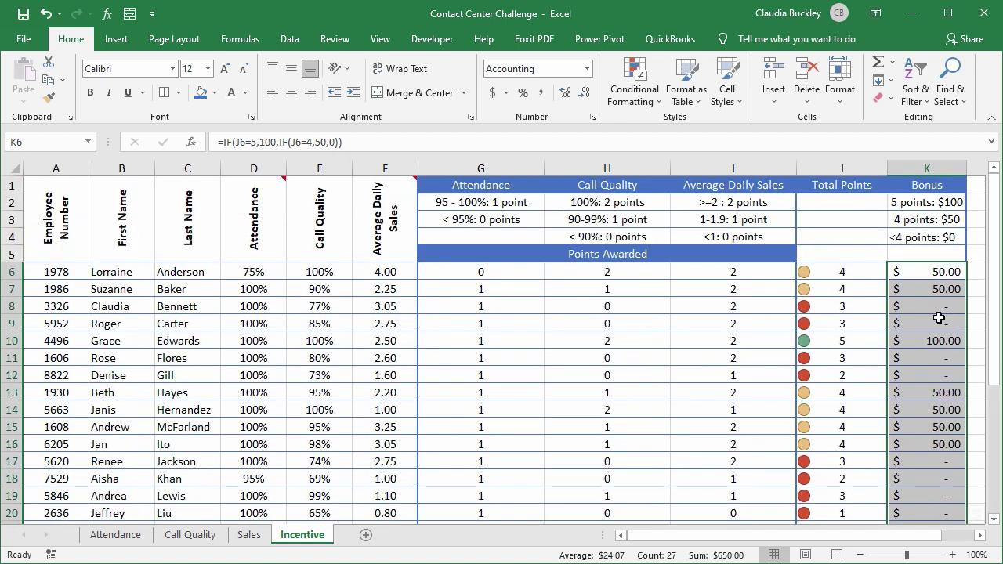